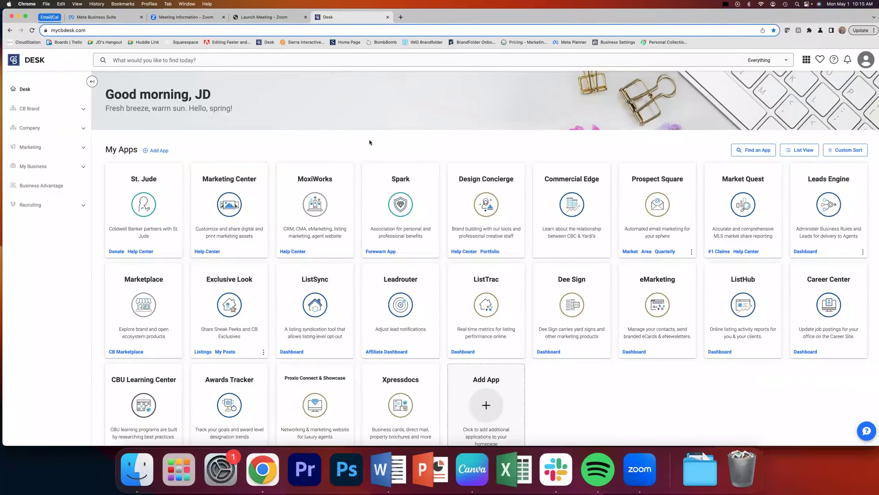
# Open the 2023-2024 Blue Book in a new browser tab using the cbbluebook.com address
pyautogui.press('super+t')
pyautogui.write('c')
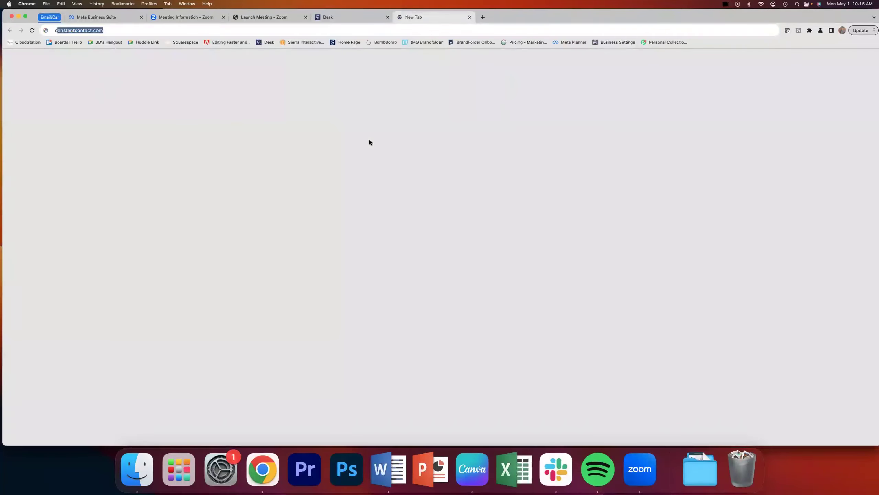
pyautogui.write('bbl')
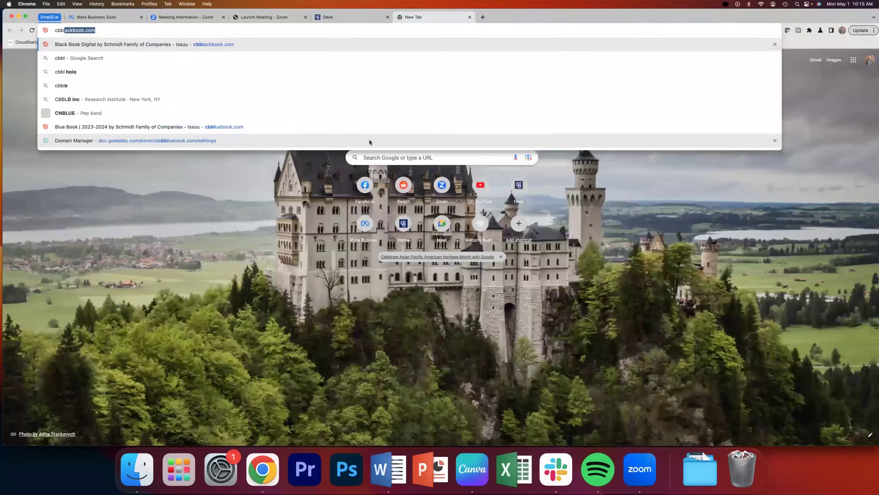
pyautogui.press('Return')
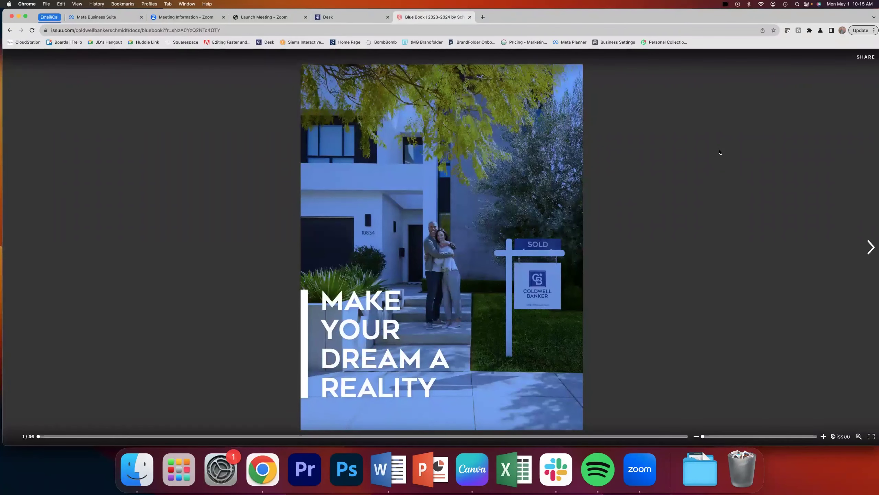
# Page through the Blue Book from the cover to the Online Exposure spread, and return to the Maximize Your Selling Price spread
pyautogui.press('Right')
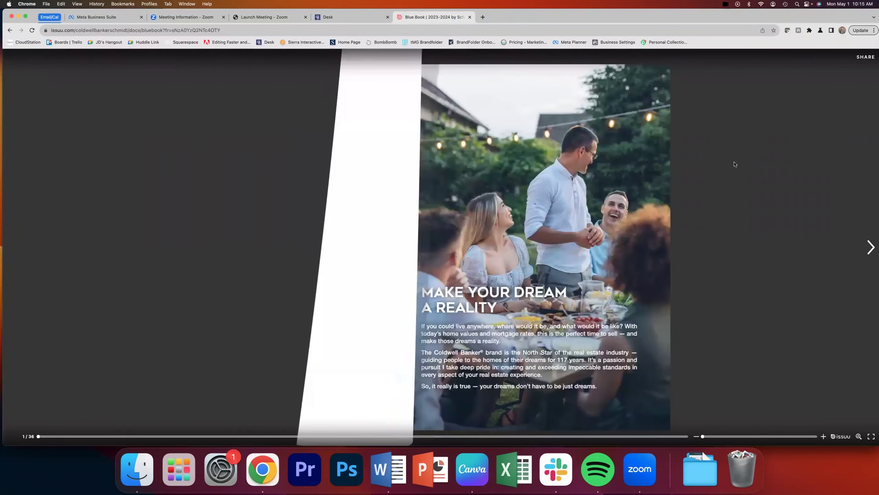
pyautogui.click(869, 249)
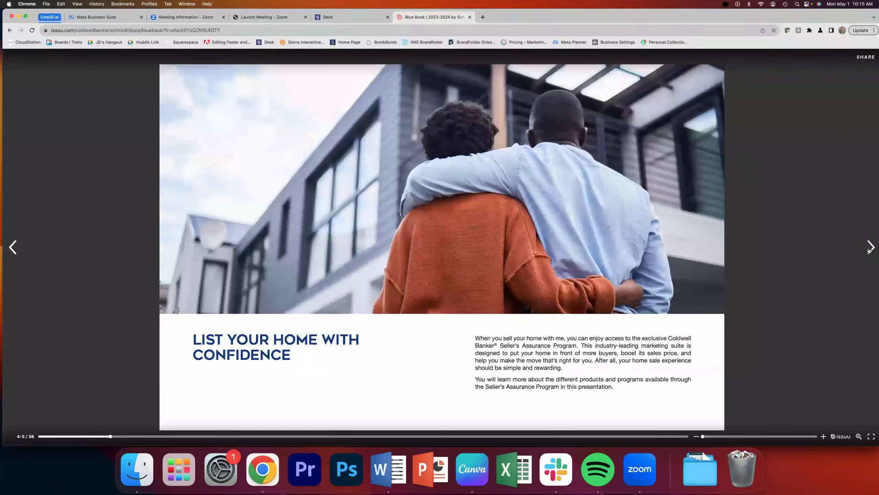
pyautogui.click(869, 249)
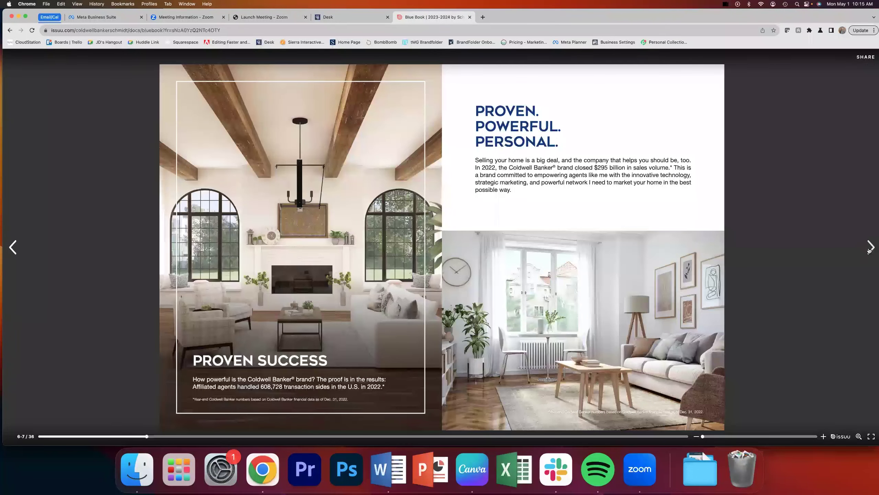
pyautogui.click(870, 251)
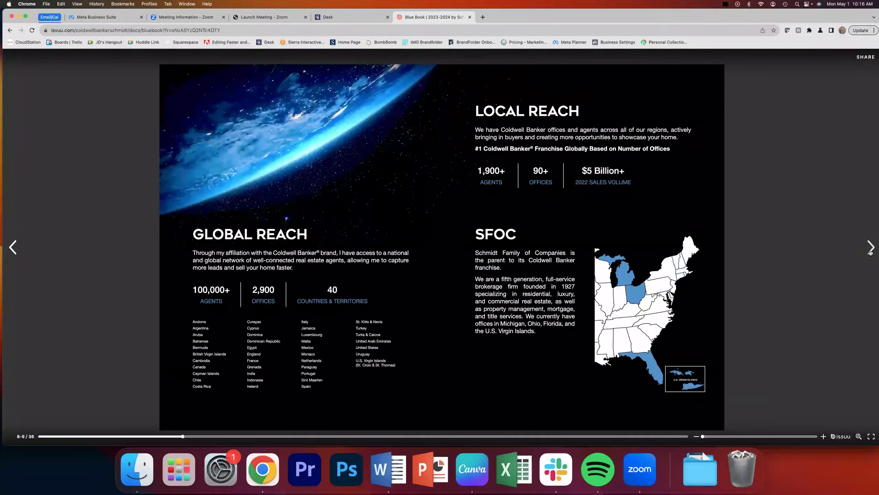
pyautogui.click(870, 250)
pyautogui.click(871, 252)
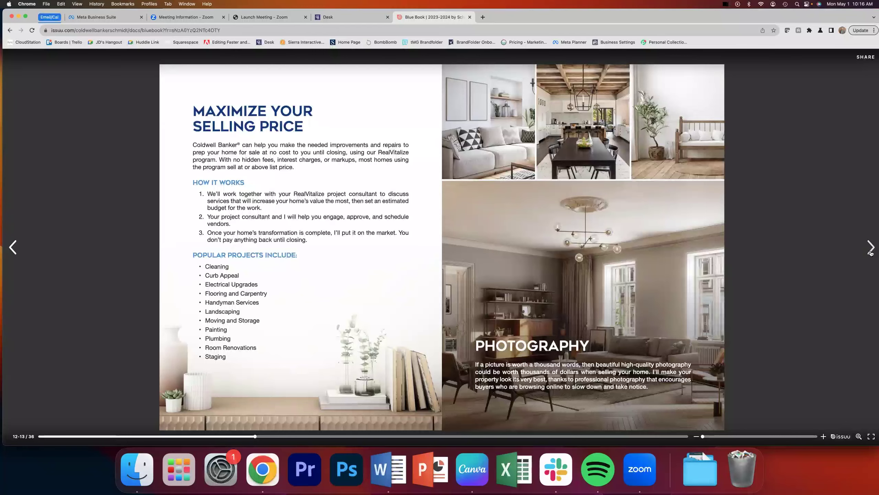
pyautogui.click(870, 248)
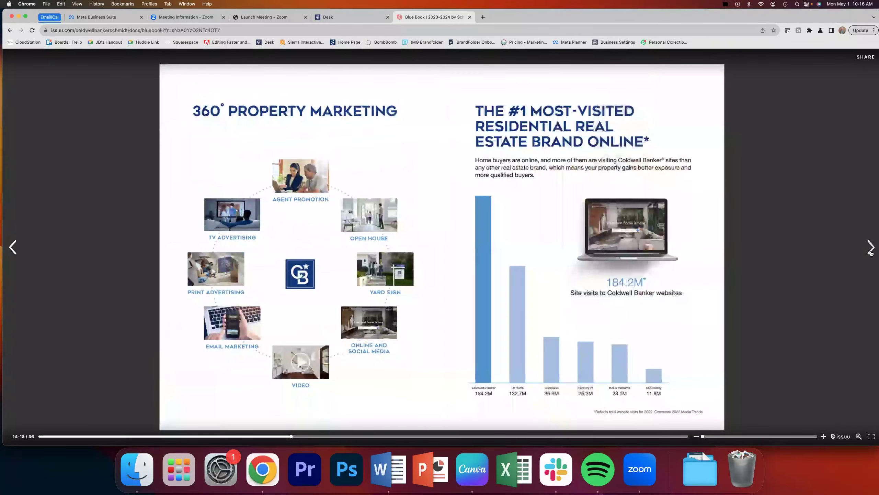
pyautogui.click(870, 247)
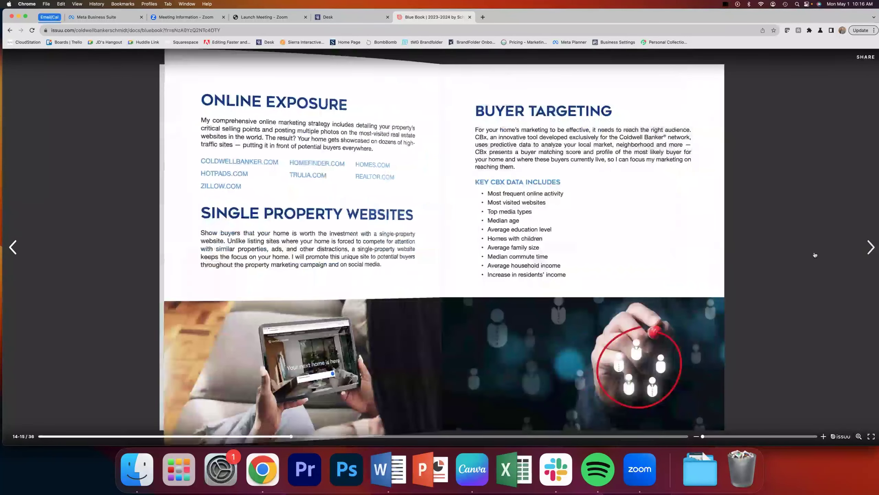
pyautogui.click(13, 247)
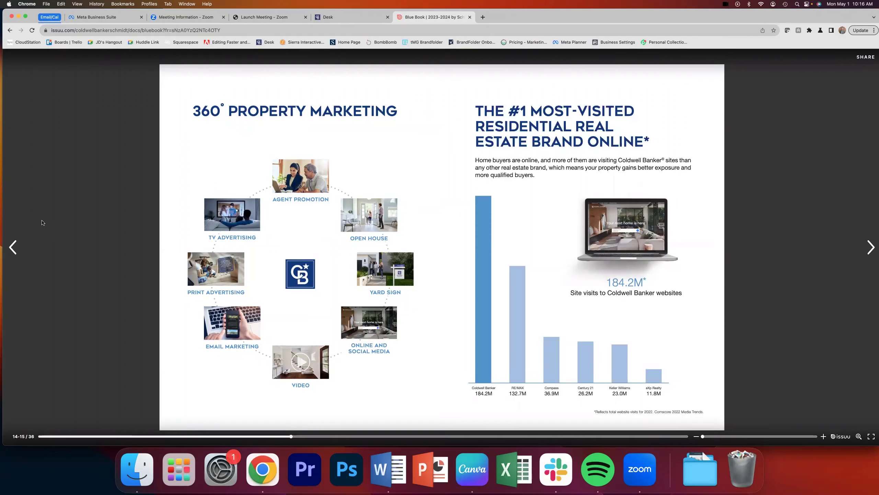
pyautogui.click(13, 247)
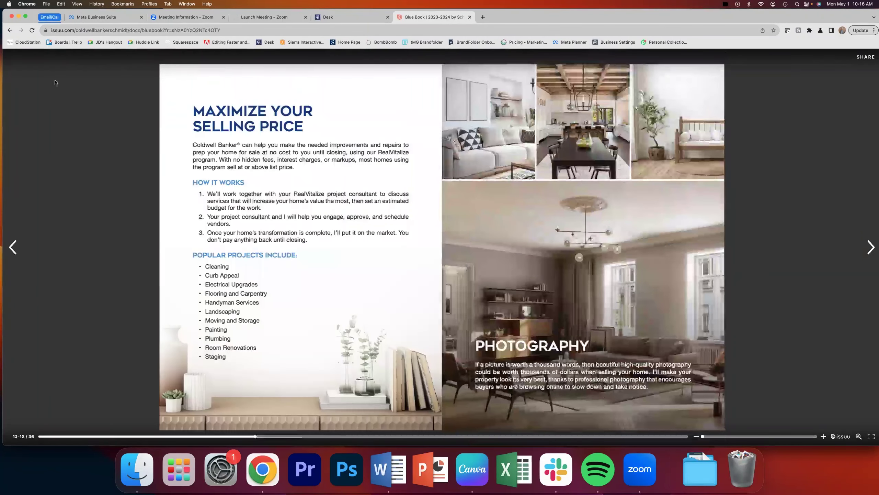
# Load CBBlueBook.com again in the same tab to return to the Blue Book's cover
pyautogui.click(125, 31)
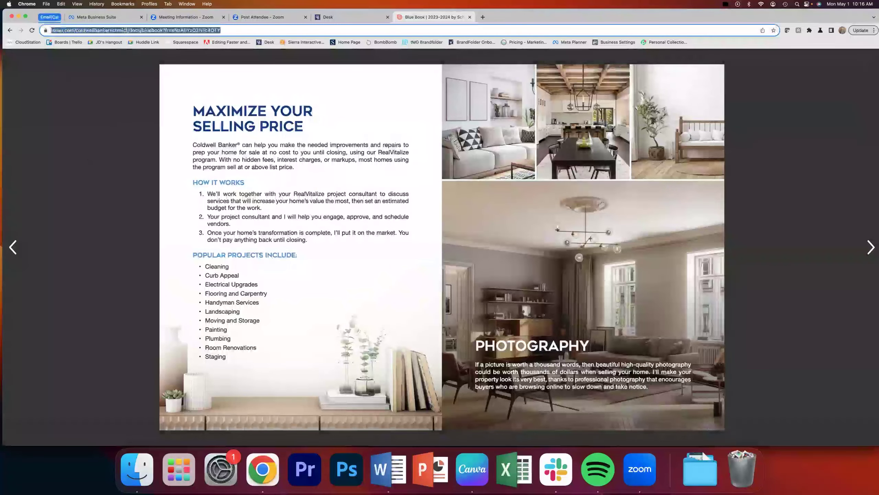
pyautogui.write('CBBlueBook.com')
pyautogui.press('Return')
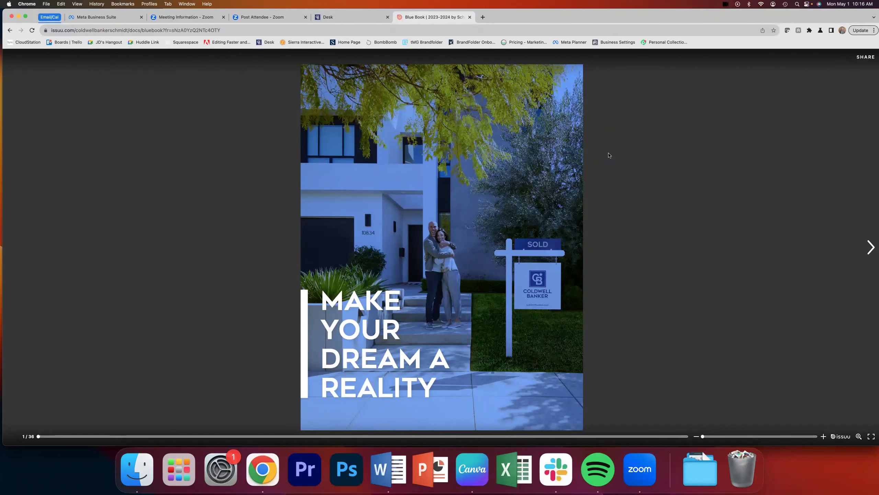
# Review the Blue Book's spreads in order from the cover through the Full Service page
pyautogui.press('Right')
pyautogui.press('Right')
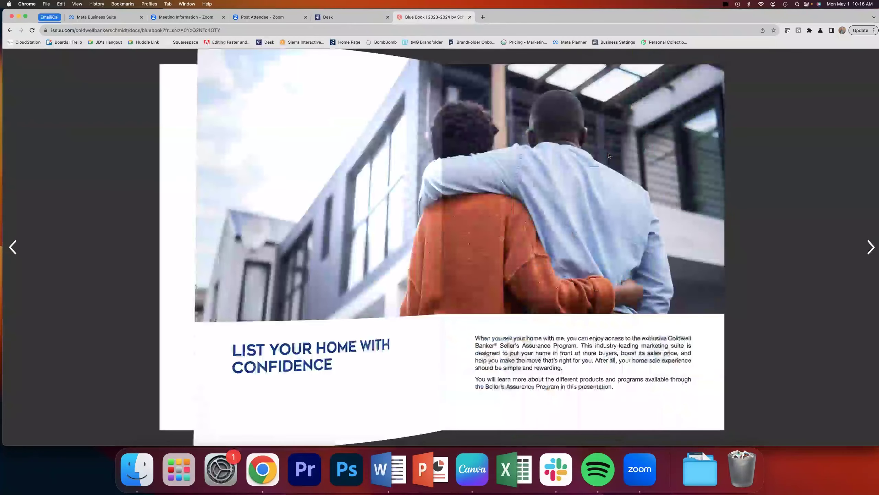
pyautogui.press('Right')
pyautogui.press('Right')
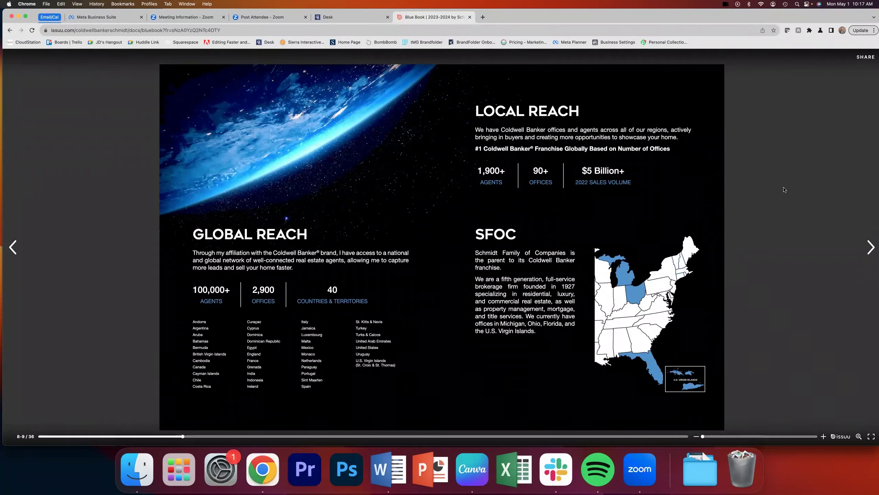
pyautogui.press('Right')
pyautogui.press('Right')
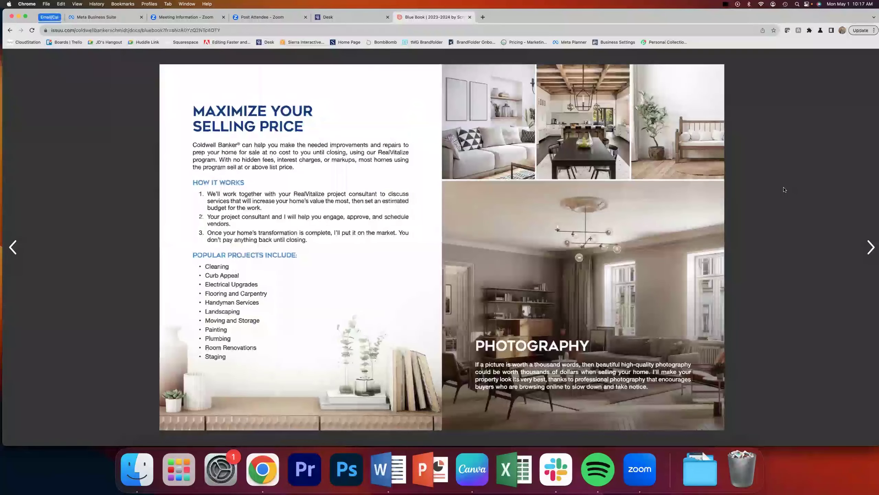
pyautogui.press('Right')
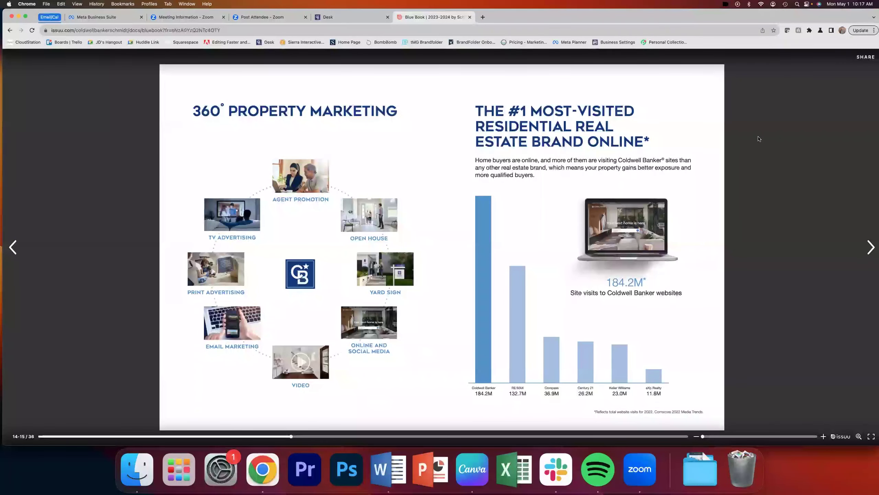
pyautogui.press('Right')
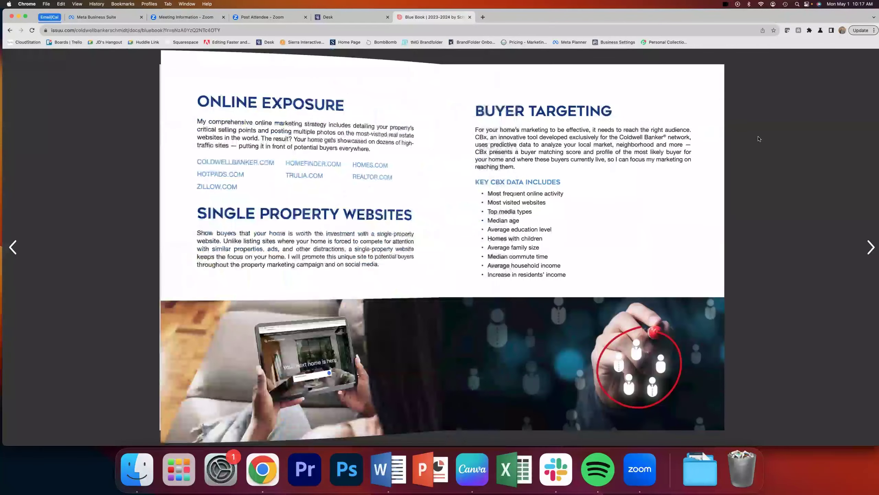
pyautogui.press('Right')
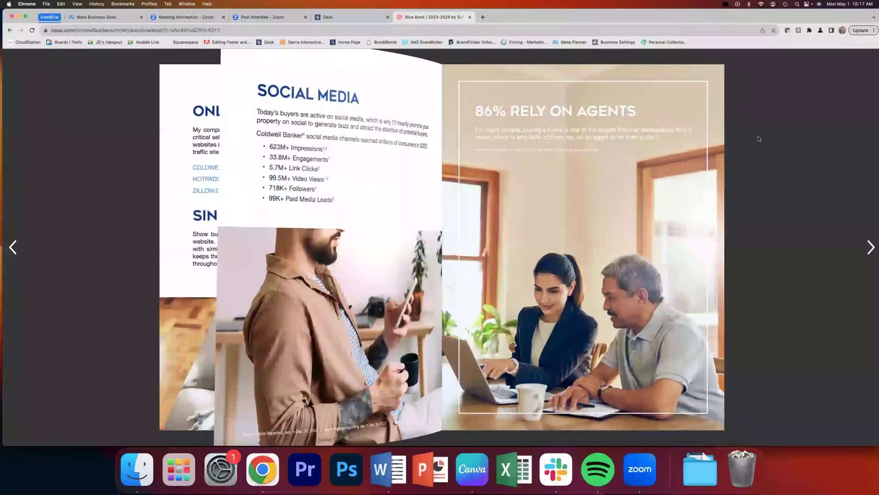
pyautogui.press('Right')
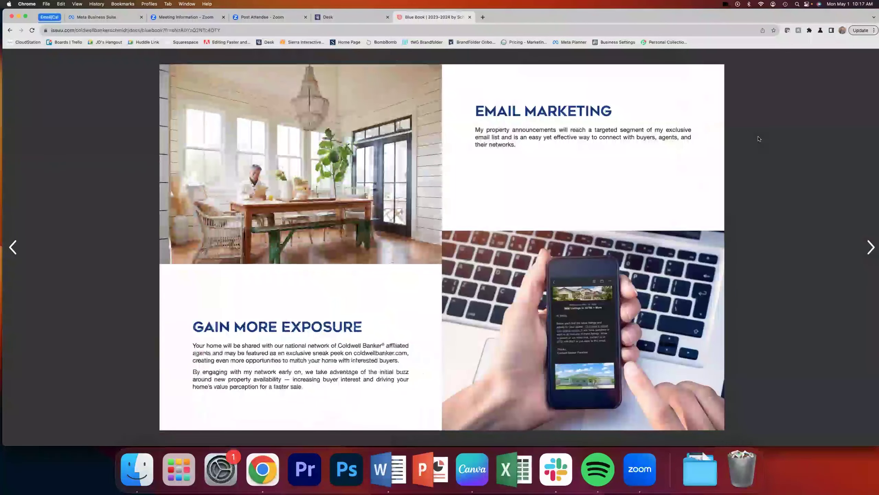
pyautogui.press('Right')
pyautogui.press('Right')
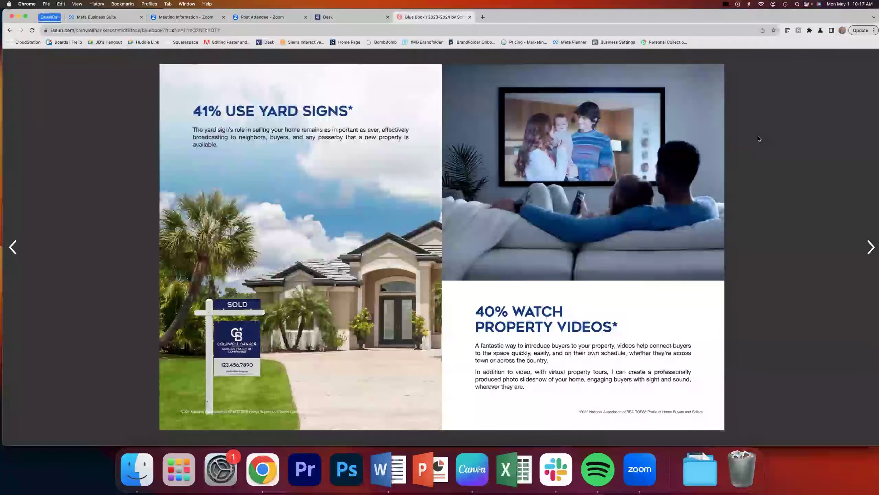
pyautogui.press('Right')
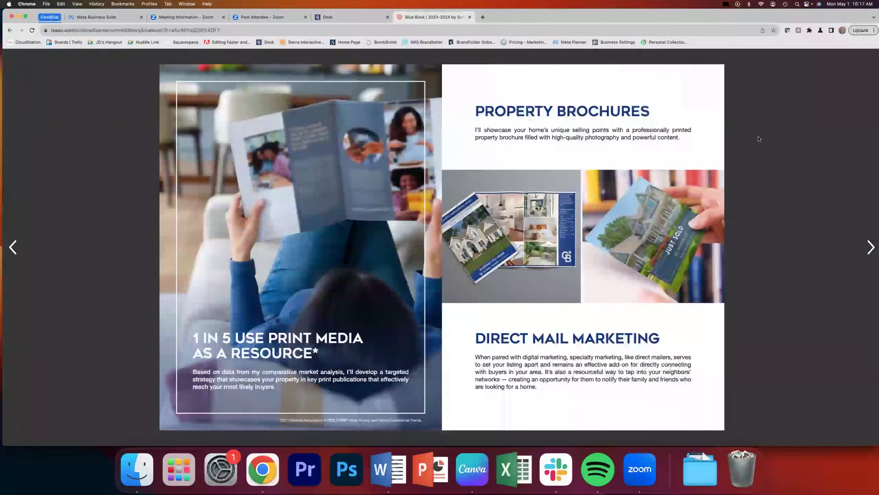
pyautogui.press('Right')
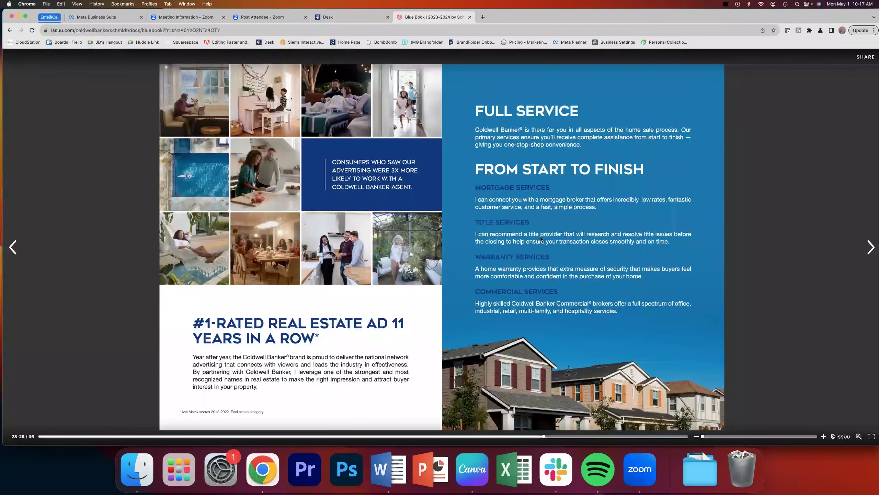
# Return to the Desk homepage, launch MoxiWorks and go to its Present presentations
pyautogui.click(346, 17)
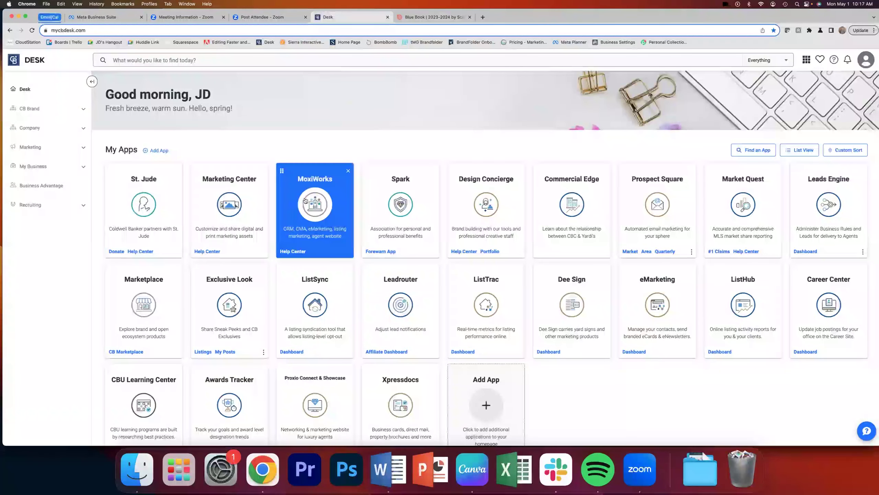
pyautogui.click(316, 205)
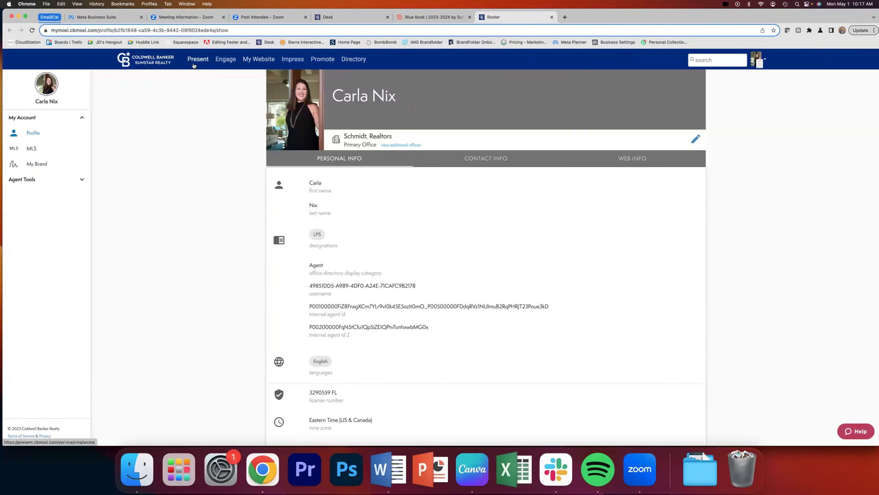
pyautogui.click(195, 62)
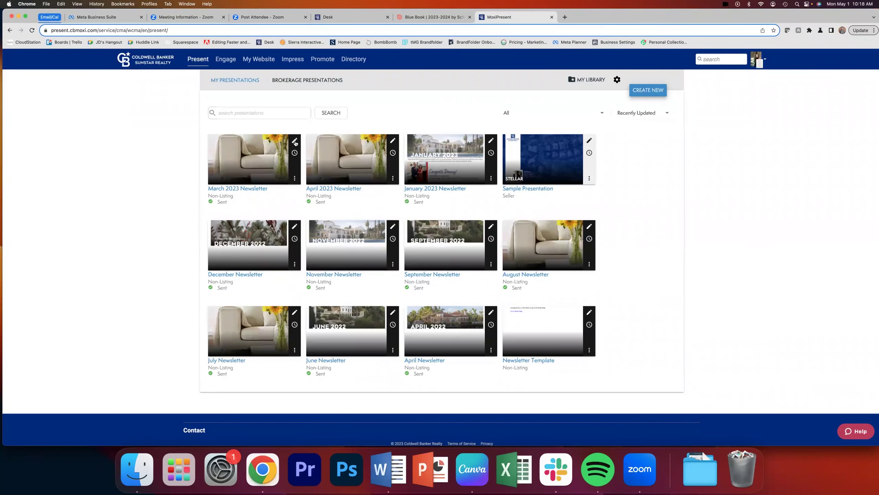
# Edit the March 2023 Newsletter presentation and start adding a page from the library
pyautogui.click(295, 141)
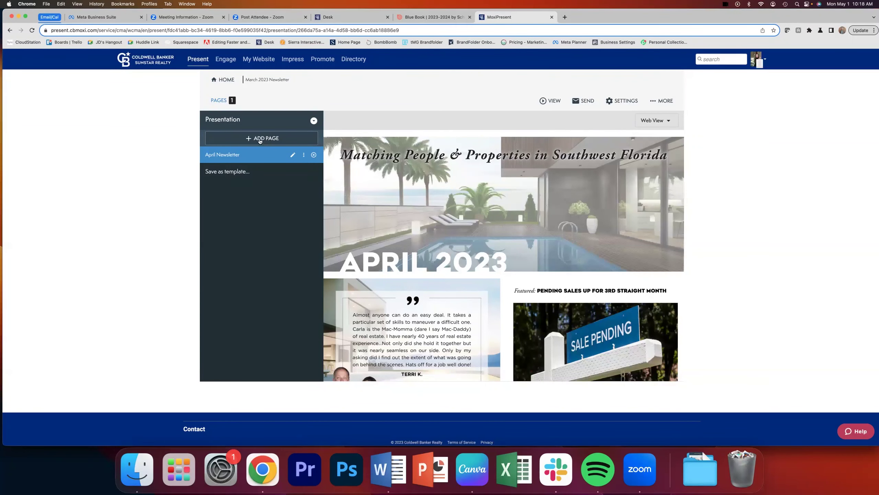
pyautogui.click(240, 139)
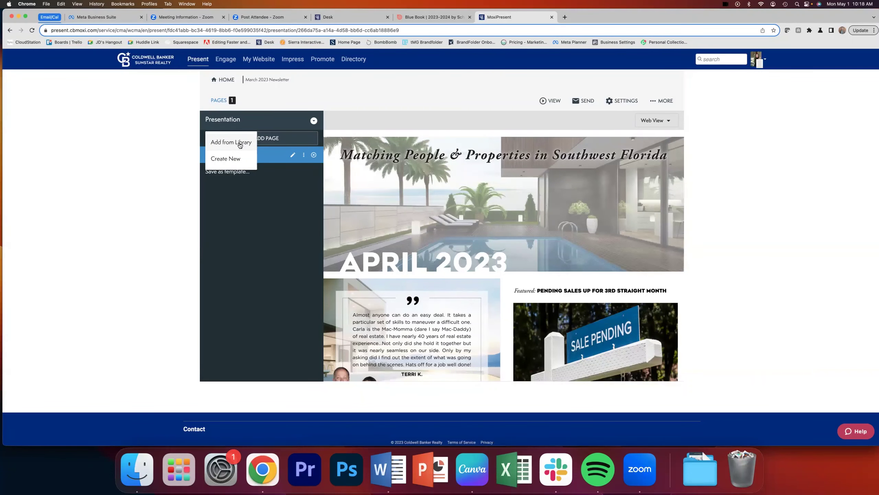
pyautogui.click(240, 143)
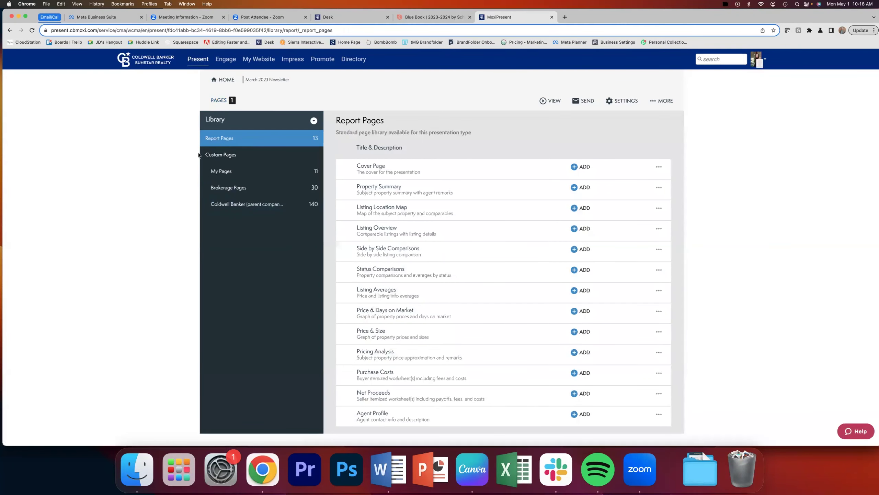
pyautogui.moveTo(337, 120); pyautogui.dragTo(377, 122)
pyautogui.click(400, 122)
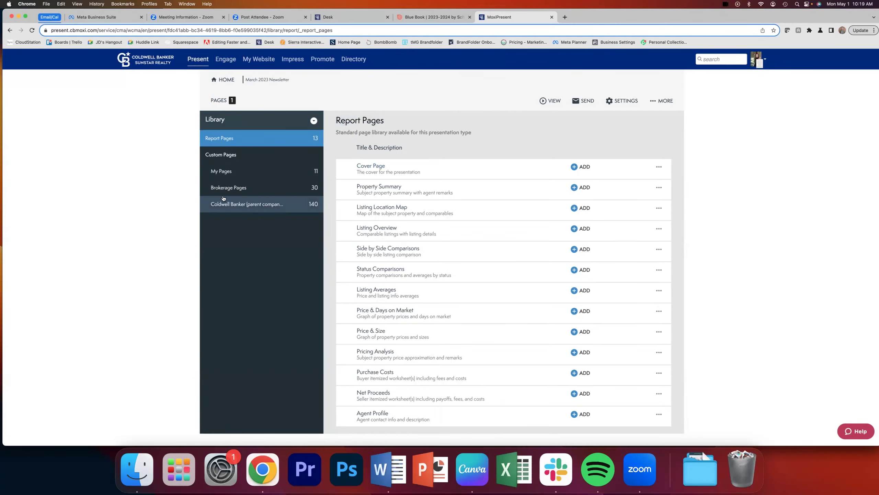
# Open the Blue Book 2023 Pages folder in the library's Brokerage Pages and look through its page list
pyautogui.scroll(5, 221, 198)
pyautogui.scroll(1, 199, 211)
pyautogui.scroll(3, 200, 213)
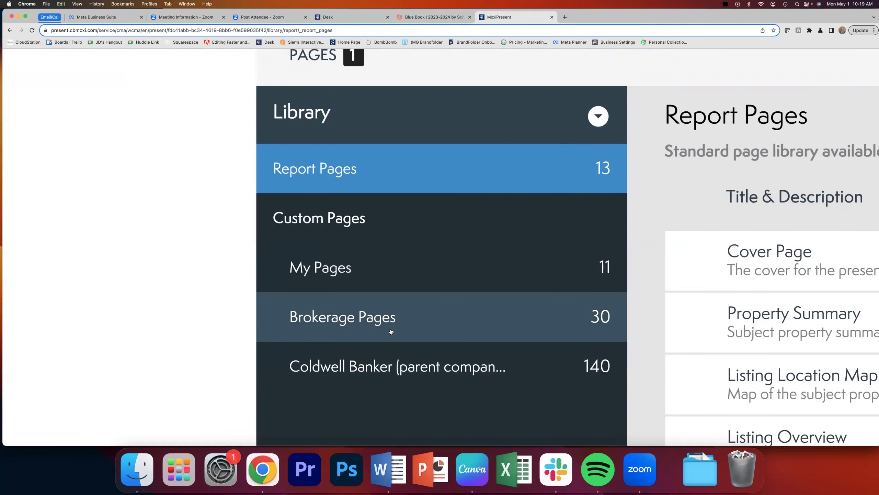
pyautogui.click(368, 324)
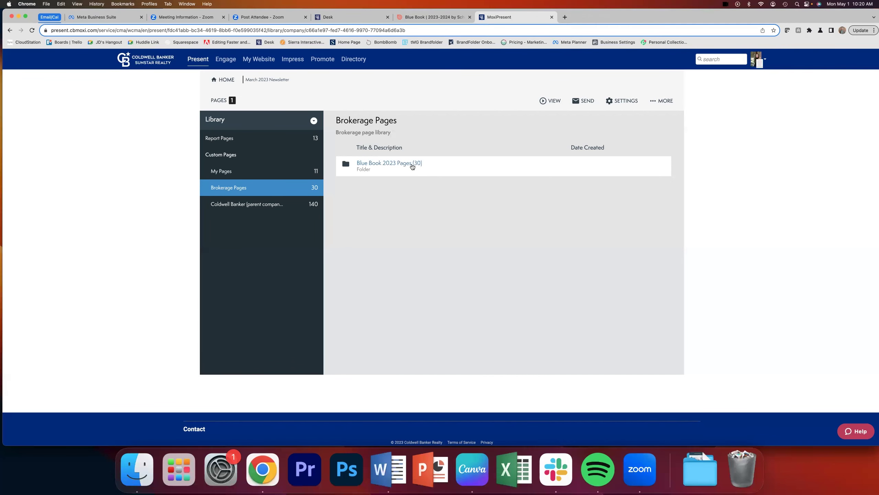
pyautogui.click(398, 165)
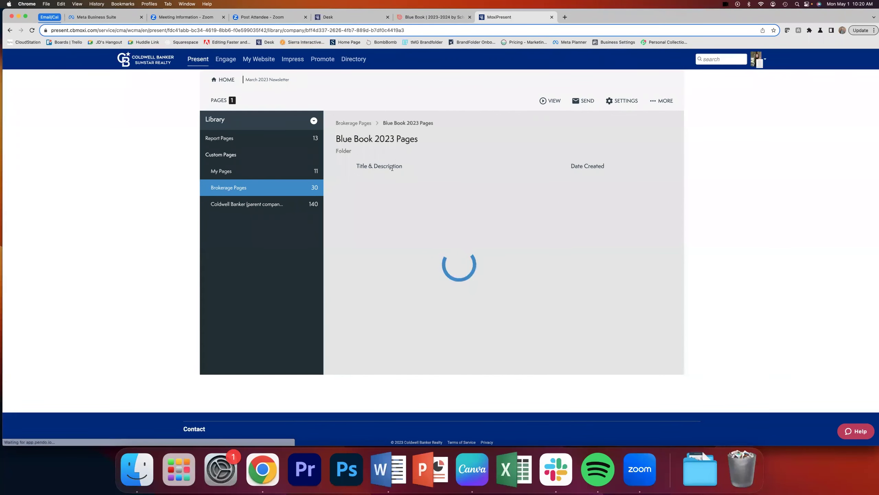
pyautogui.scroll(-6, 332, 218)
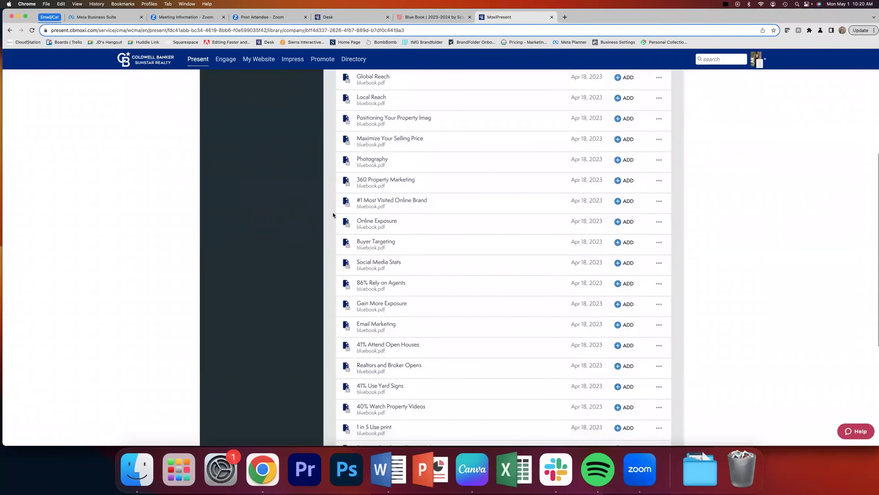
# Switch to the online Blue Book and view its Global Reach and Local Reach spread
pyautogui.scroll(1, 334, 214)
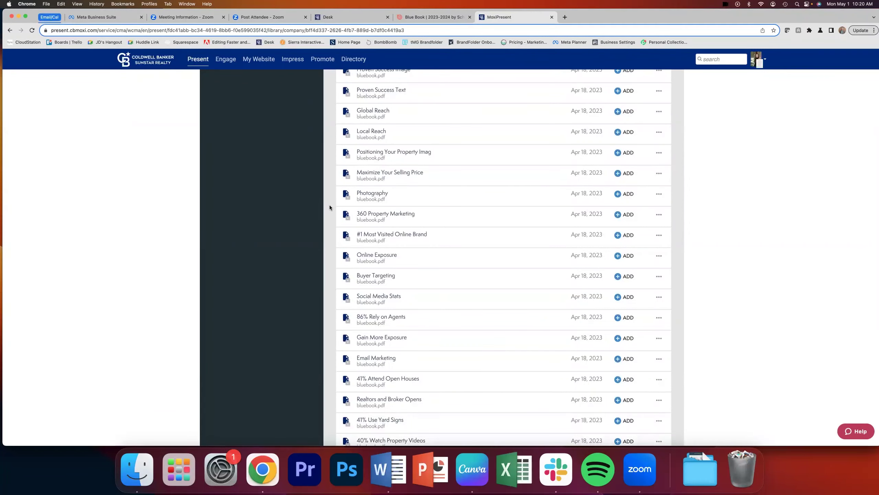
pyautogui.scroll(2, 331, 203)
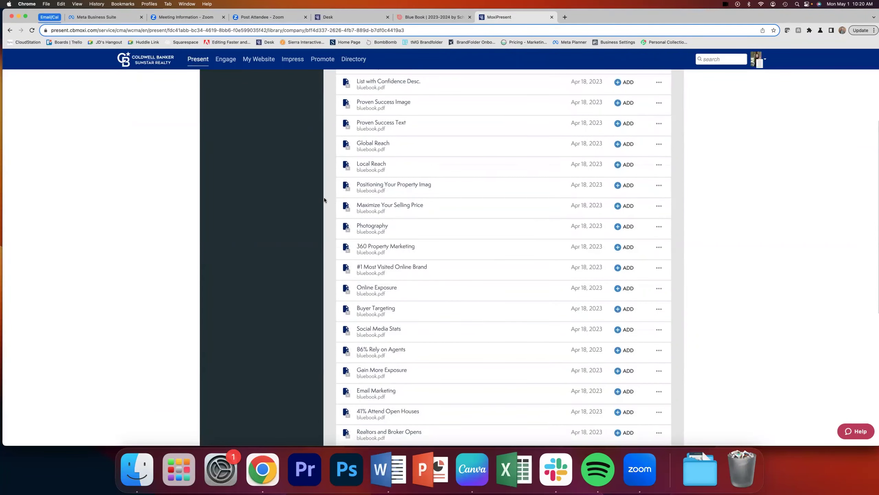
pyautogui.scroll(3, 326, 175)
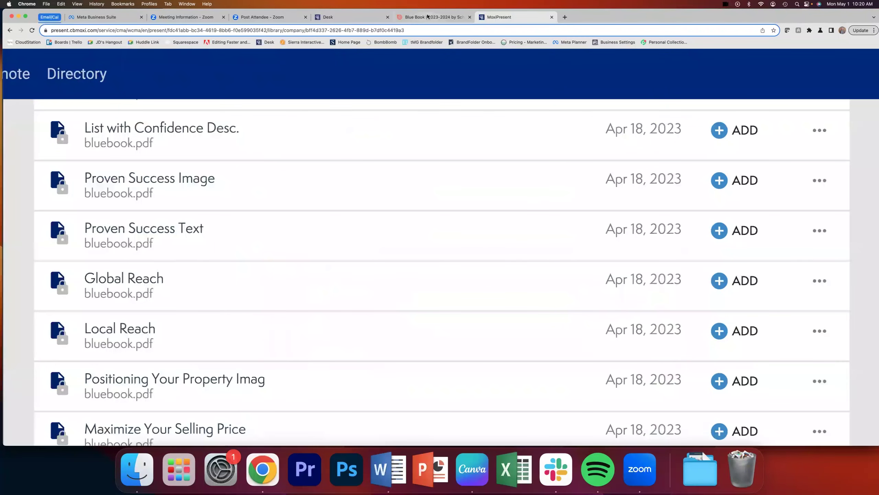
pyautogui.click(428, 16)
pyautogui.press('Right')
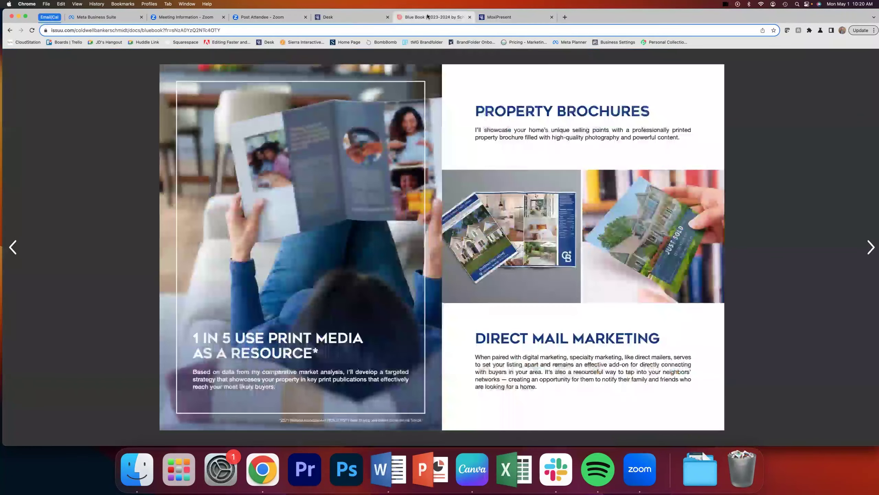
pyautogui.click(78, 436)
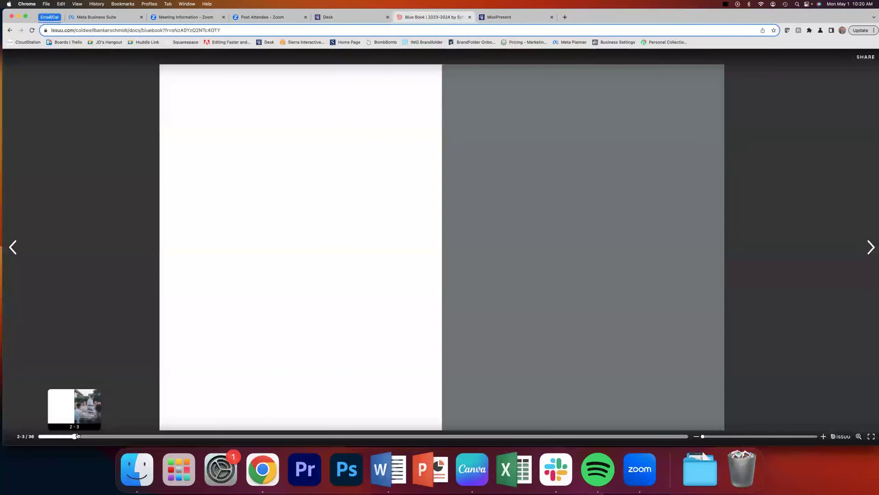
pyautogui.press('Right')
pyautogui.press('Right')
pyautogui.press('Right')
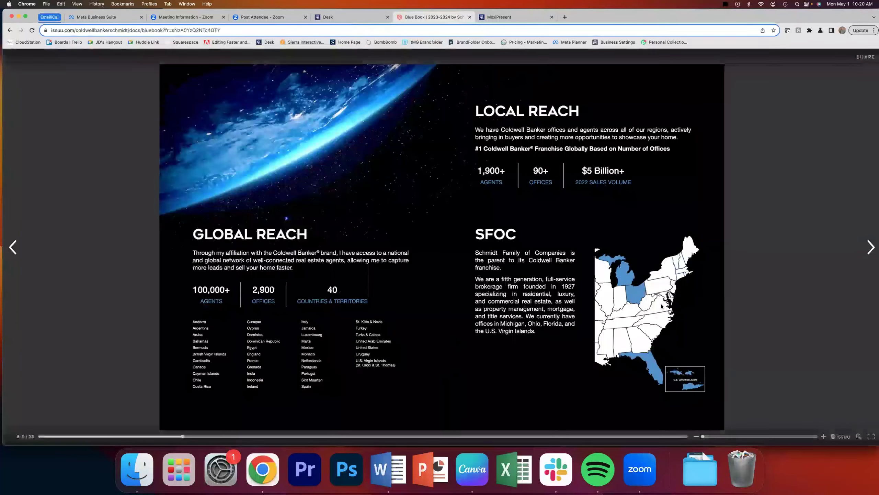
pyautogui.moveTo(481, 119); pyautogui.dragTo(506, 118)
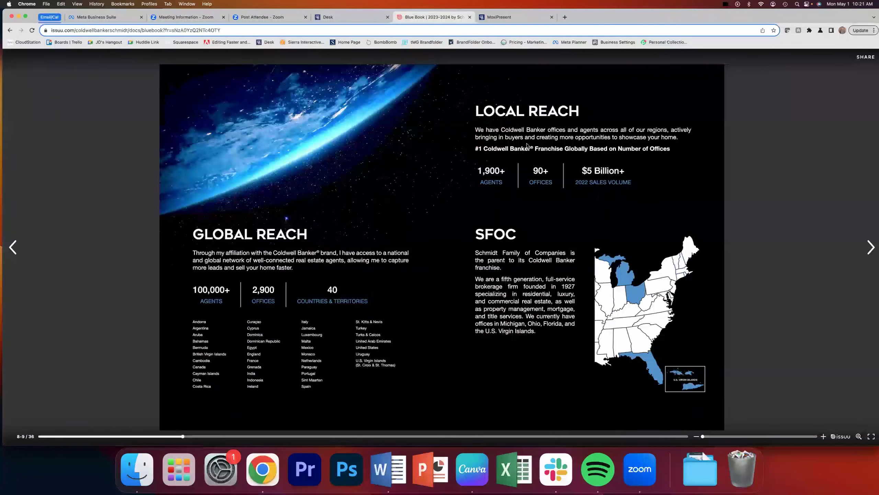
# Return to the MoxiPresent library, preview the Blue Book's Local Reach page, add it to the presentation and close the preview
pyautogui.click(509, 19)
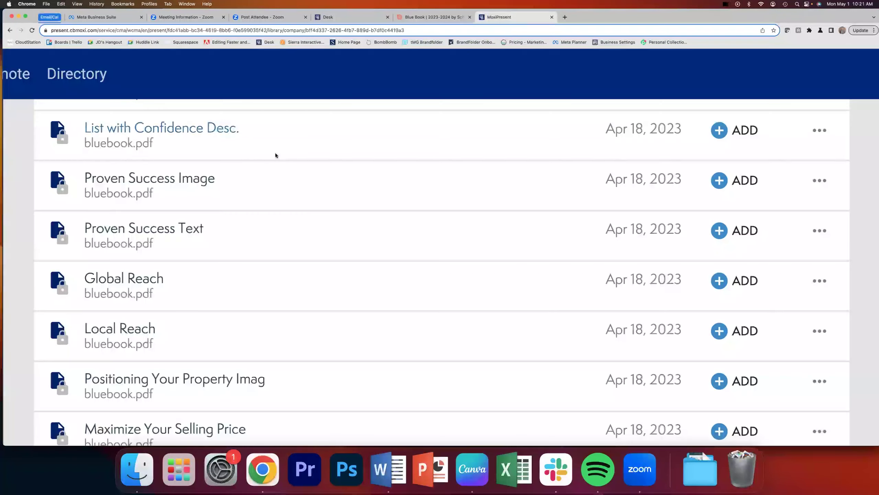
pyautogui.scroll(-3, 233, 192)
pyautogui.scroll(-1, 234, 193)
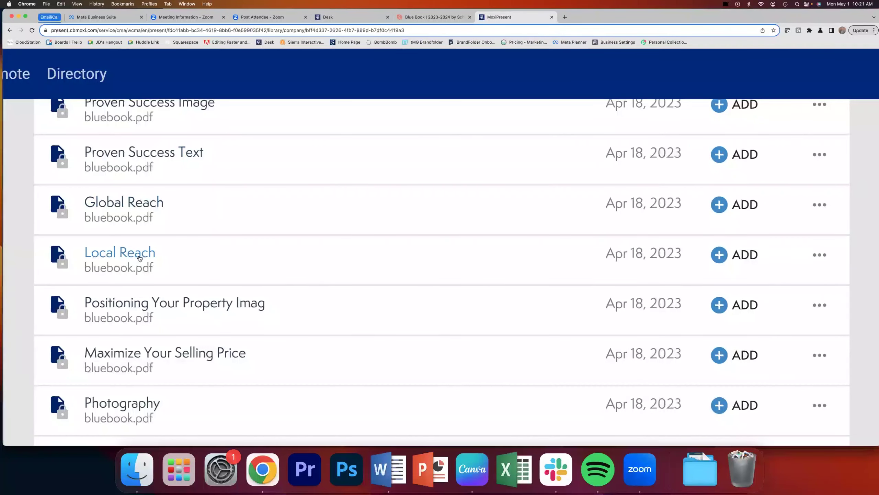
pyautogui.scroll(-5, 140, 258)
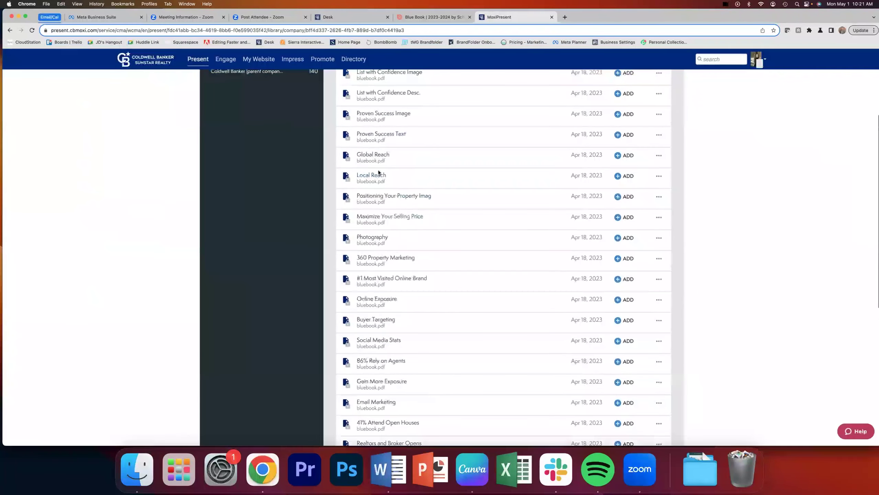
pyautogui.click(369, 176)
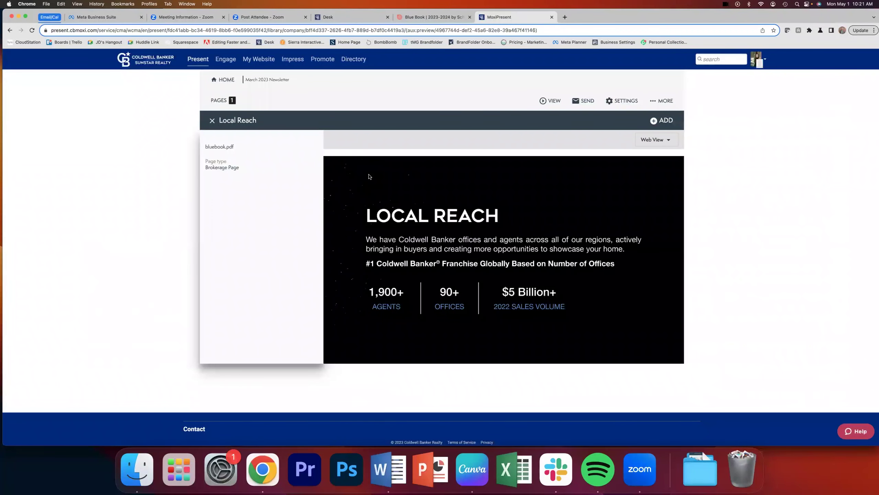
pyautogui.scroll(-5, 371, 187)
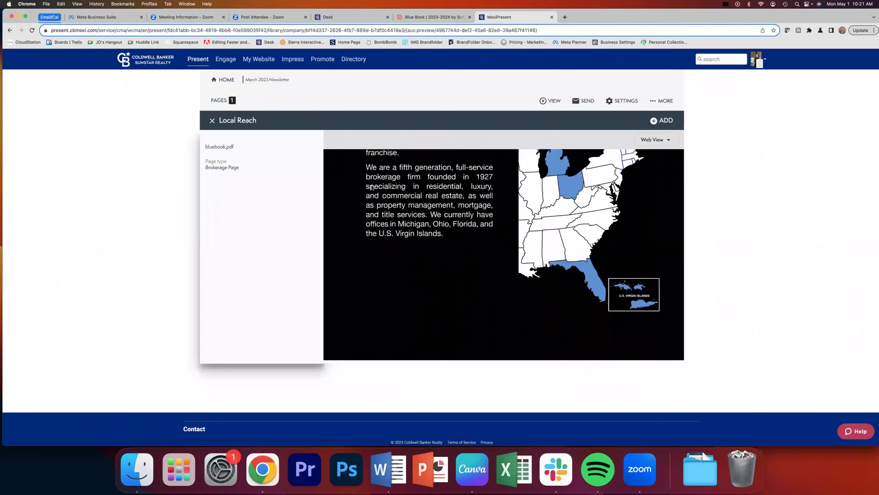
pyautogui.scroll(5, 489, 249)
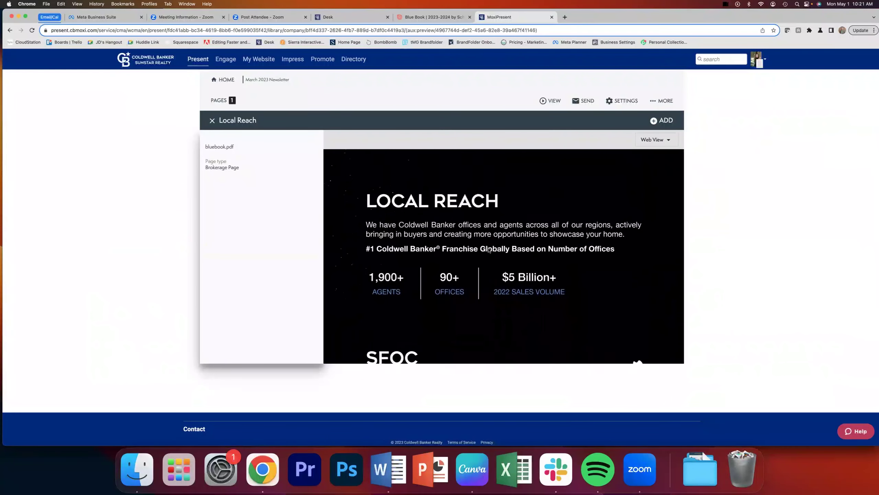
pyautogui.scroll(1, 489, 250)
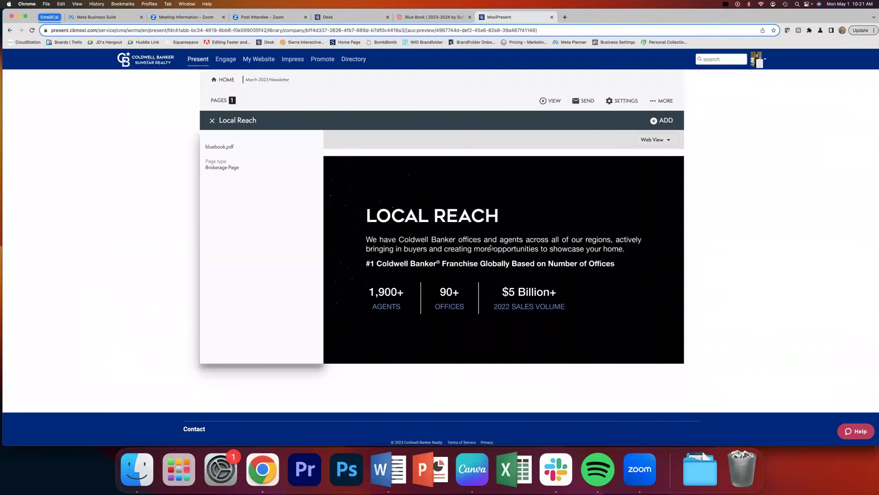
pyautogui.click(657, 122)
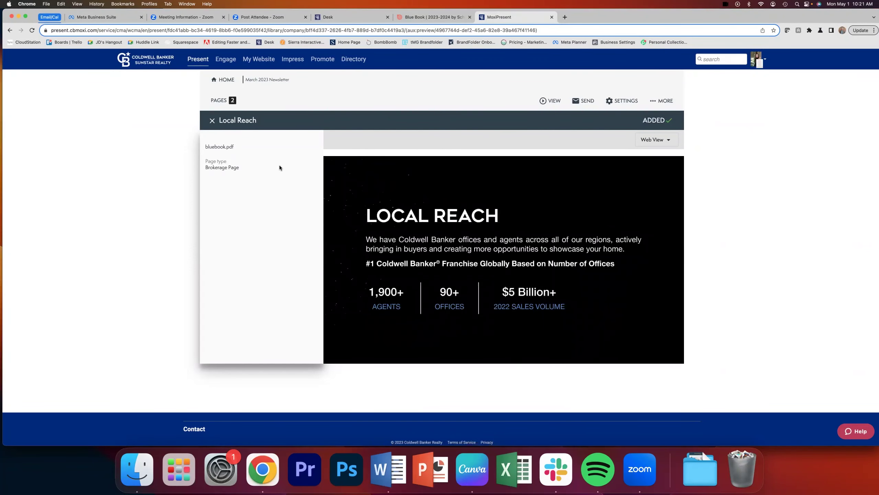
pyautogui.click(212, 122)
# Look through the page titles in the Blue Book 2023 Pages folder down to its last entries
pyautogui.scroll(-4, 395, 238)
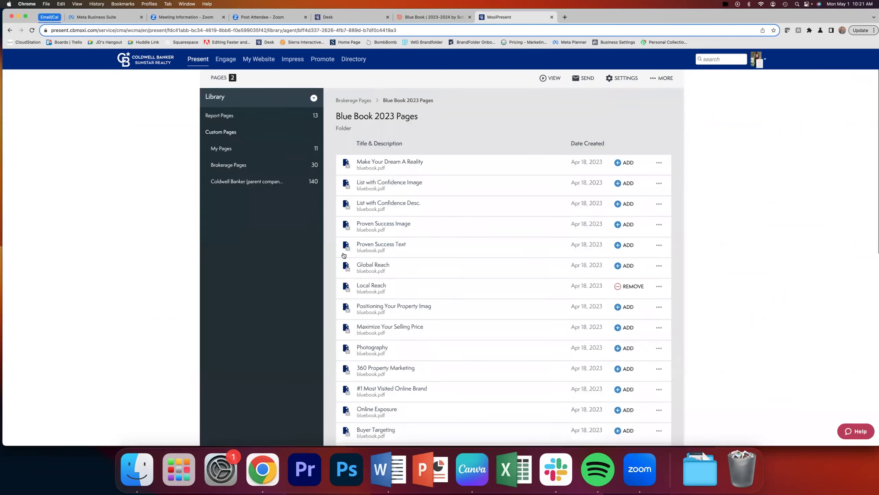
pyautogui.scroll(5, 404, 233)
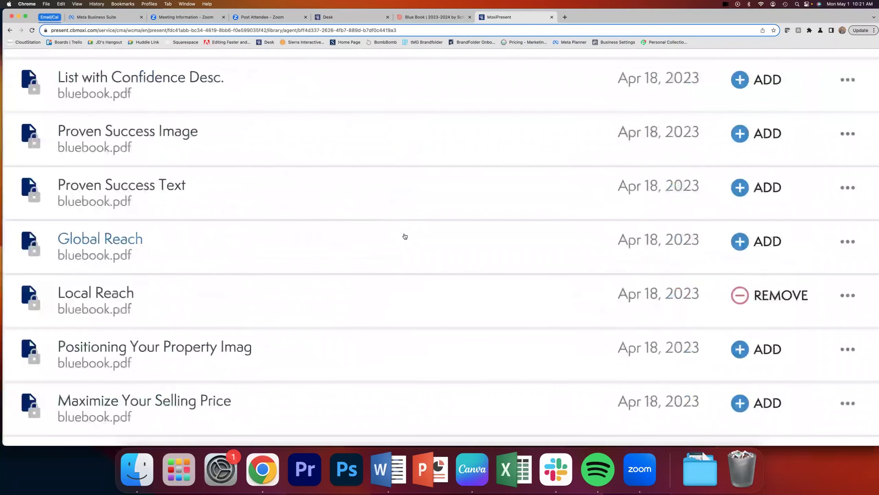
pyautogui.hscroll(-2, 327, 227)
pyautogui.scroll(-6, 337, 238)
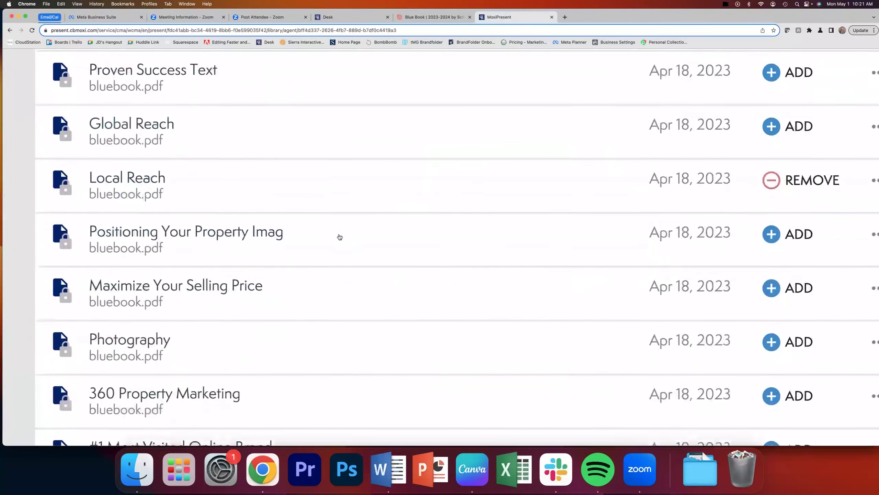
pyautogui.scroll(-2, 338, 239)
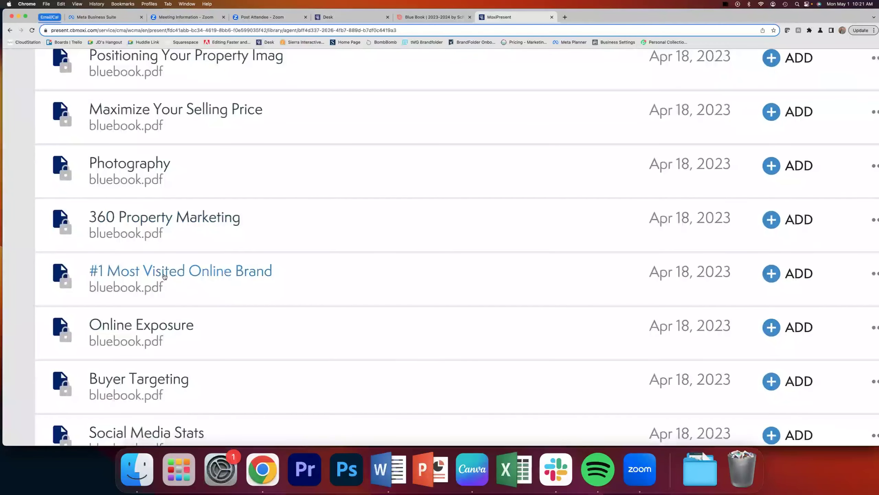
pyautogui.scroll(-4, 205, 275)
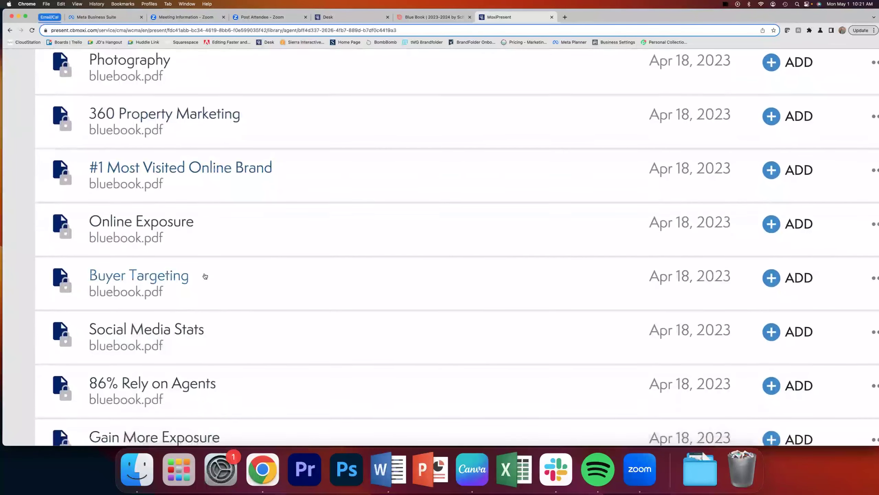
pyautogui.scroll(-8, 204, 278)
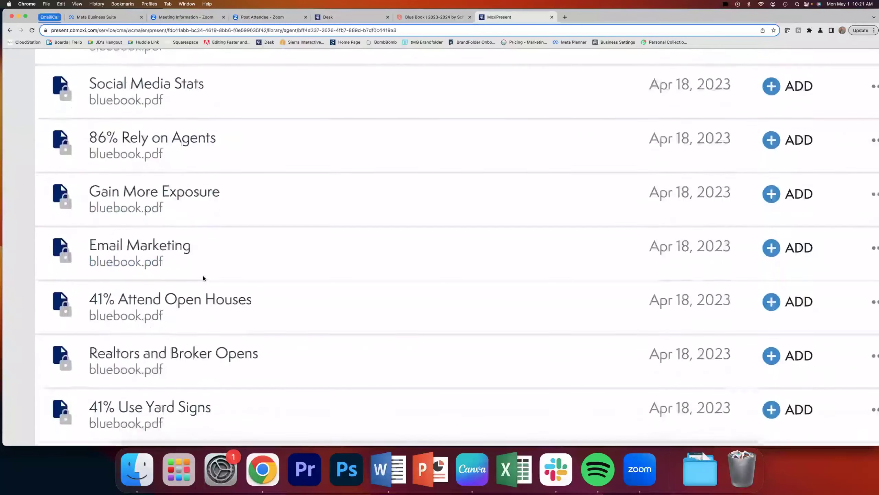
pyautogui.scroll(-4, 203, 276)
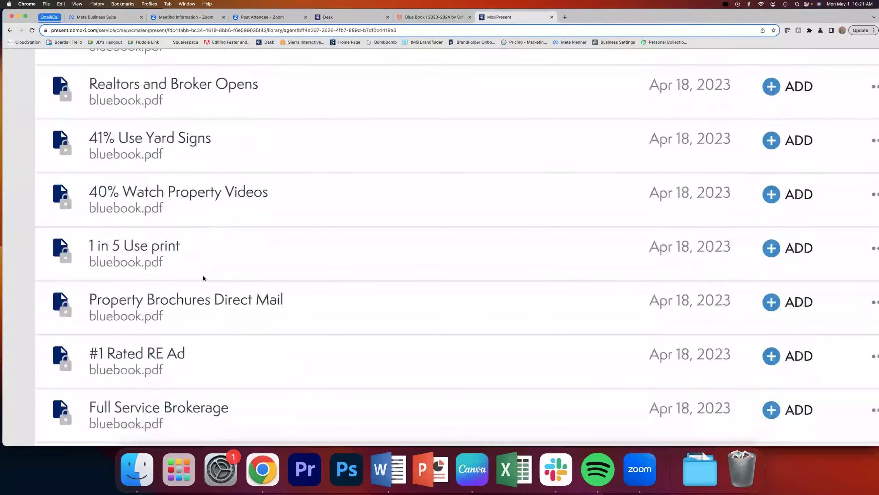
pyautogui.scroll(-2, 272, 387)
pyautogui.scroll(-3, 273, 387)
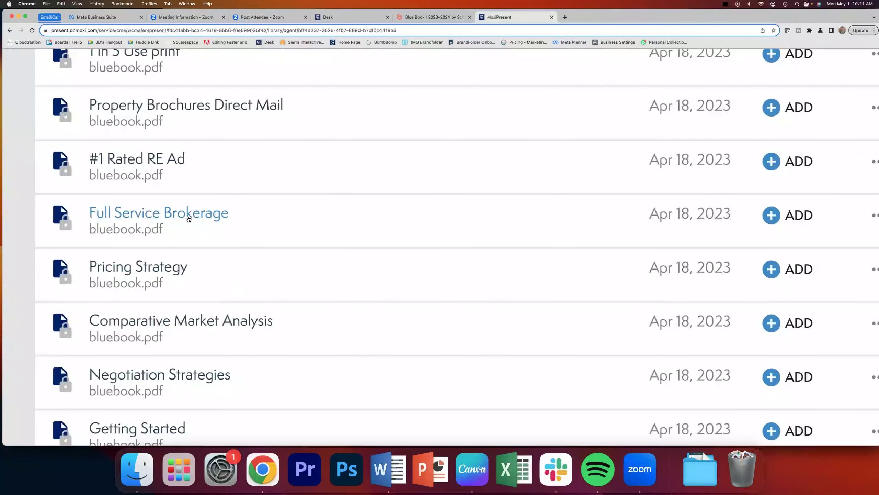
pyautogui.scroll(-5, 145, 217)
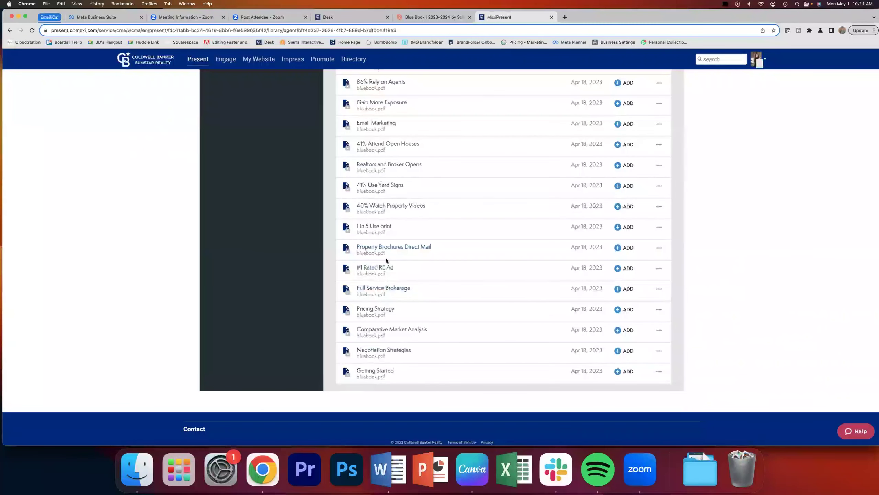
# Preview the Full Service Brokerage page, add it to the presentation and close the preview
pyautogui.click(380, 286)
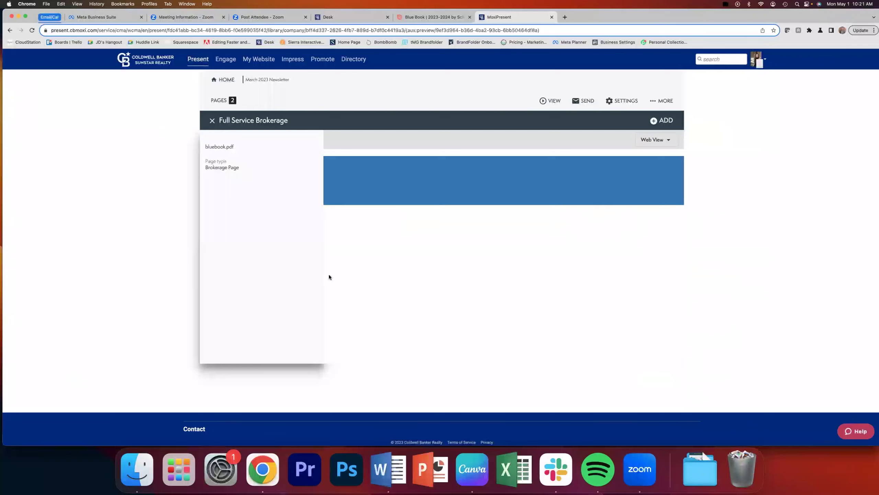
pyautogui.scroll(-10, 524, 251)
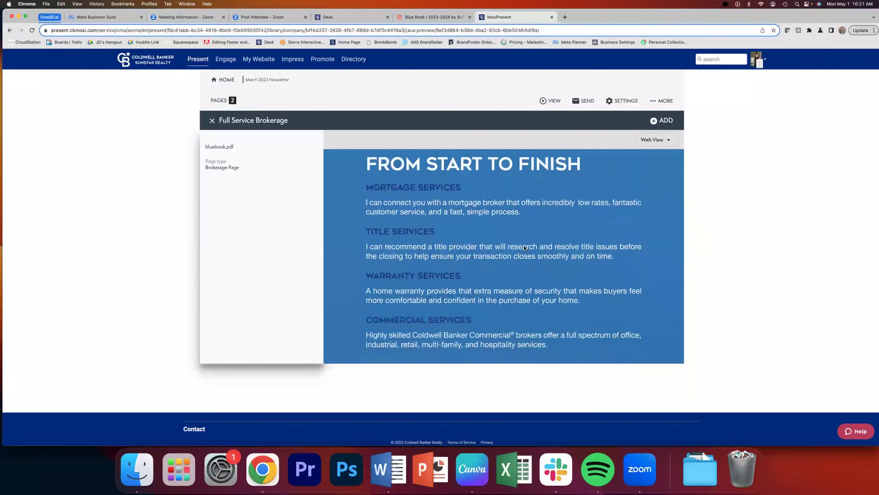
pyautogui.scroll(-3, 524, 248)
pyautogui.scroll(6, 520, 247)
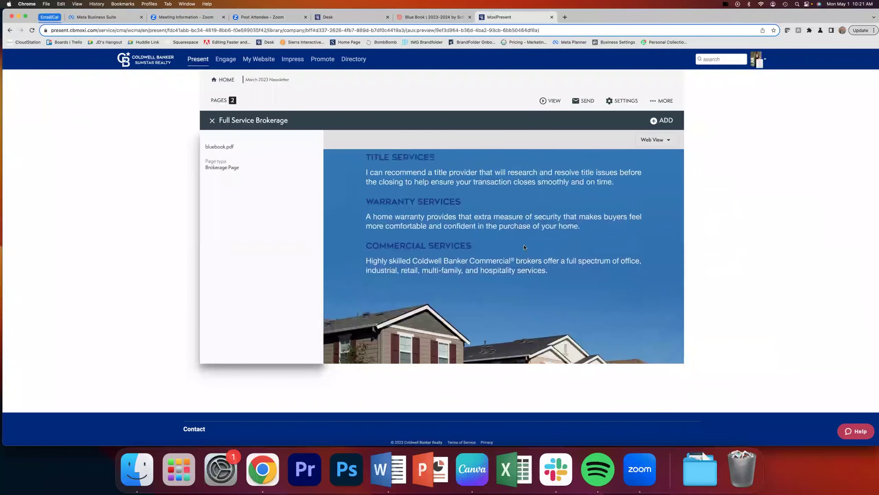
pyautogui.scroll(1, 450, 256)
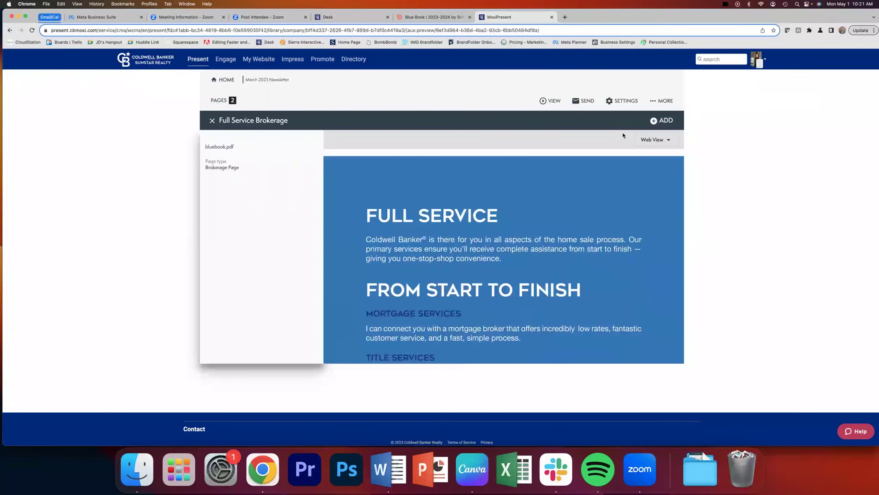
pyautogui.click(660, 121)
pyautogui.click(213, 122)
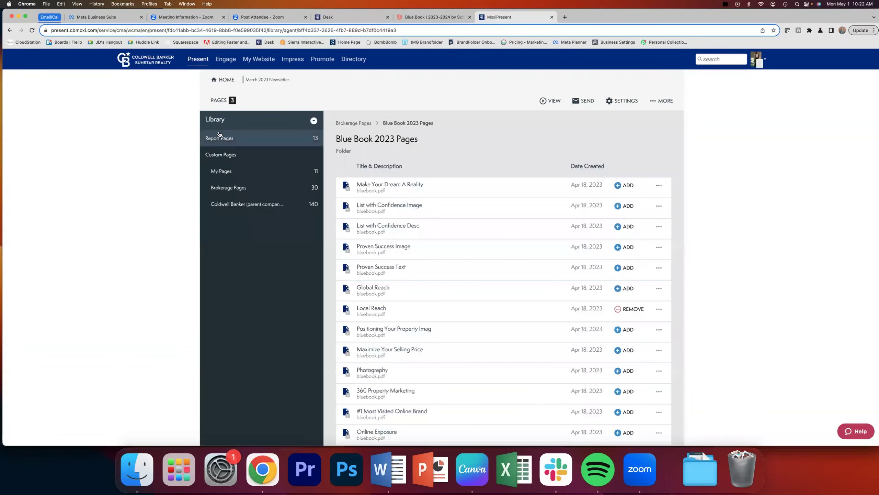
# Reopen the March 2023 Newsletter for editing from the presentations home and review its page list and April Newsletter page
pyautogui.click(227, 80)
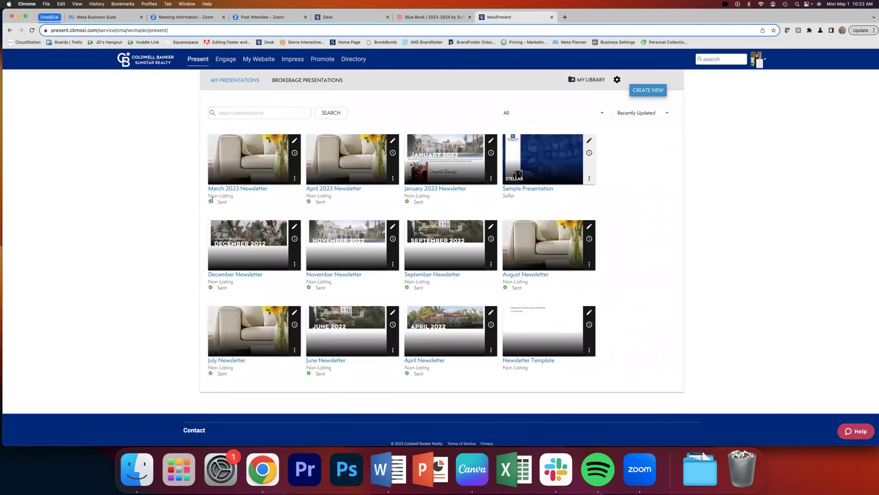
pyautogui.click(296, 140)
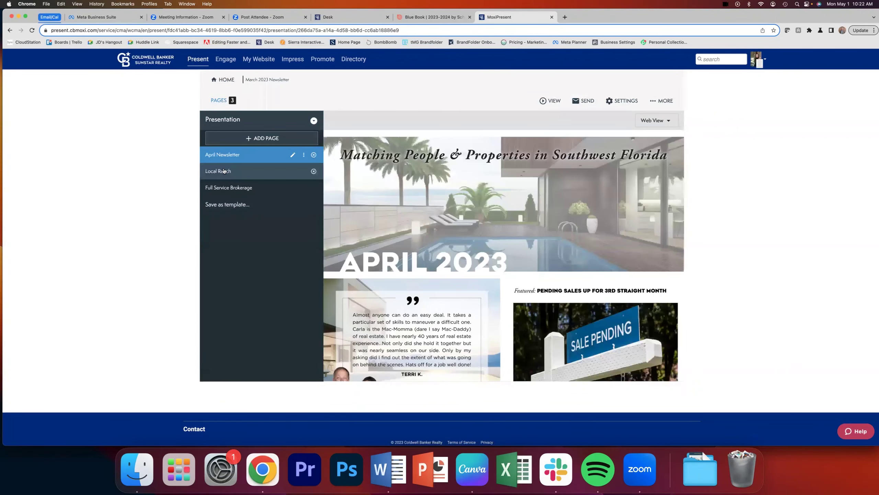
pyautogui.scroll(5, 314, 220)
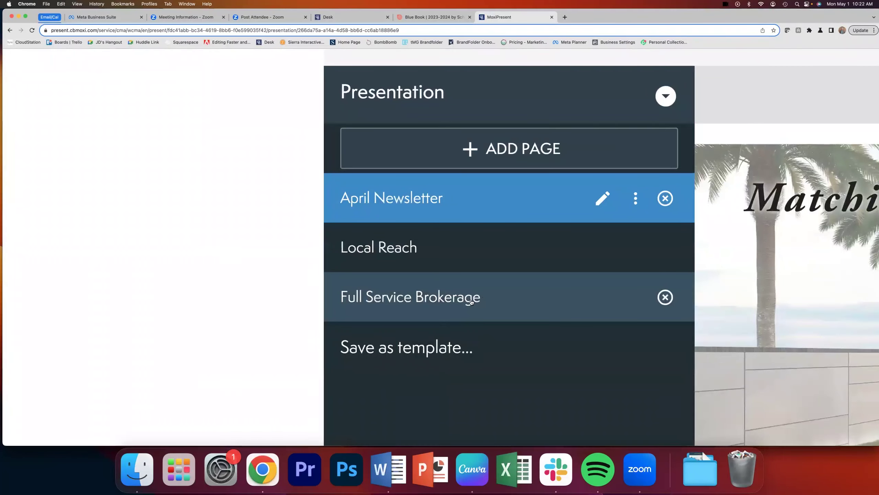
pyautogui.scroll(-5, 470, 301)
pyautogui.scroll(-2, 467, 292)
pyautogui.scroll(-10, 467, 292)
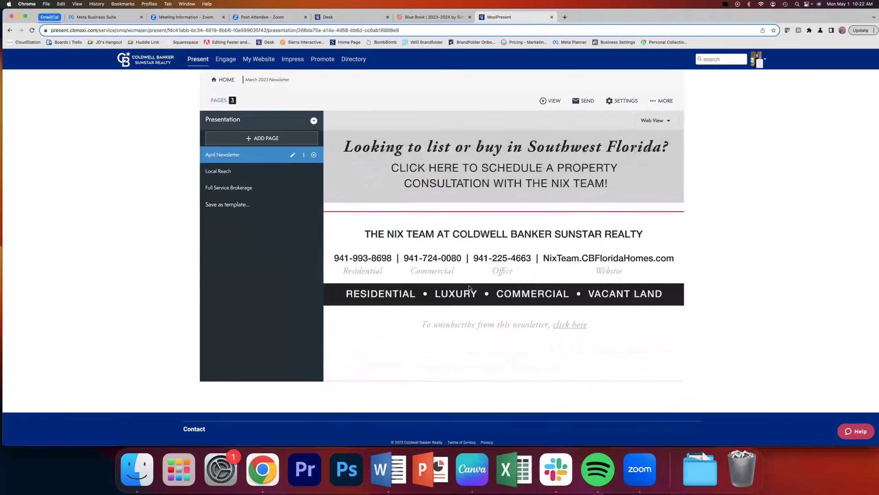
# Review the added Local Reach and Full Service Brokerage pages in the presentation
pyautogui.click(259, 177)
pyautogui.scroll(-5, 360, 212)
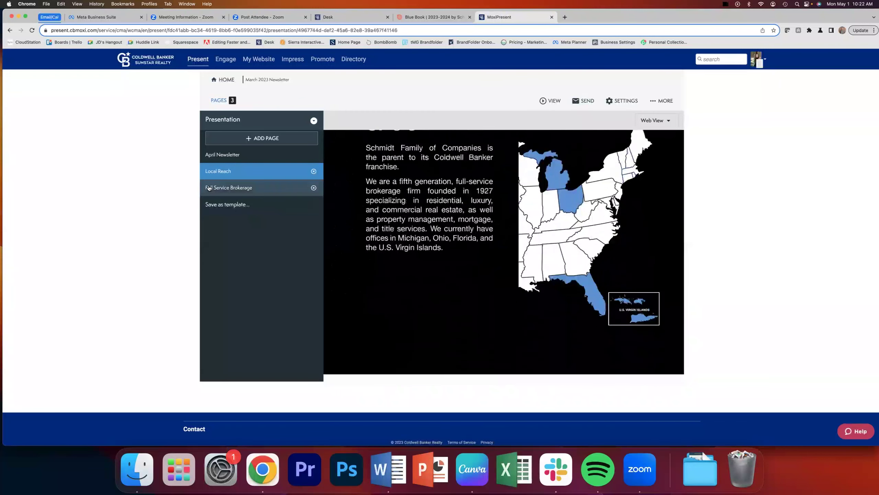
pyautogui.click(276, 187)
pyautogui.scroll(-2, 418, 246)
pyautogui.scroll(-5, 418, 245)
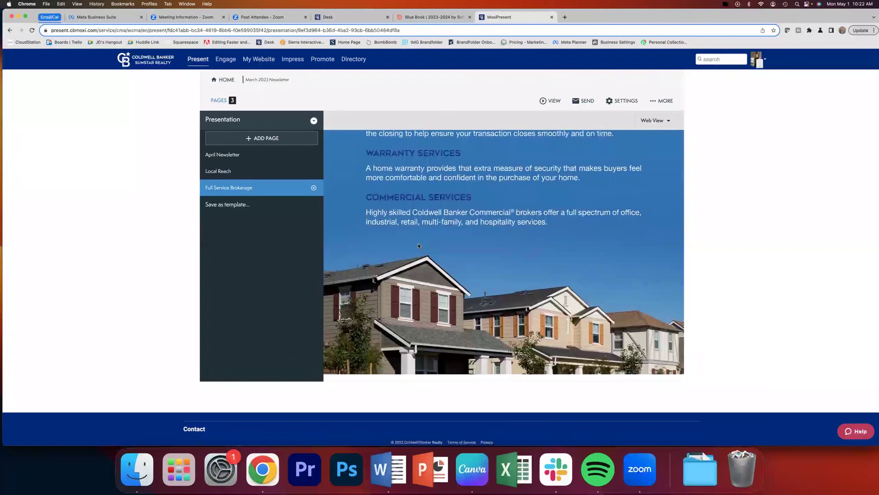
# Move the Full Service Brokerage page above Local Reach in the page order and view the Local Reach page
pyautogui.click(229, 187)
pyautogui.moveTo(229, 189); pyautogui.dragTo(233, 169)
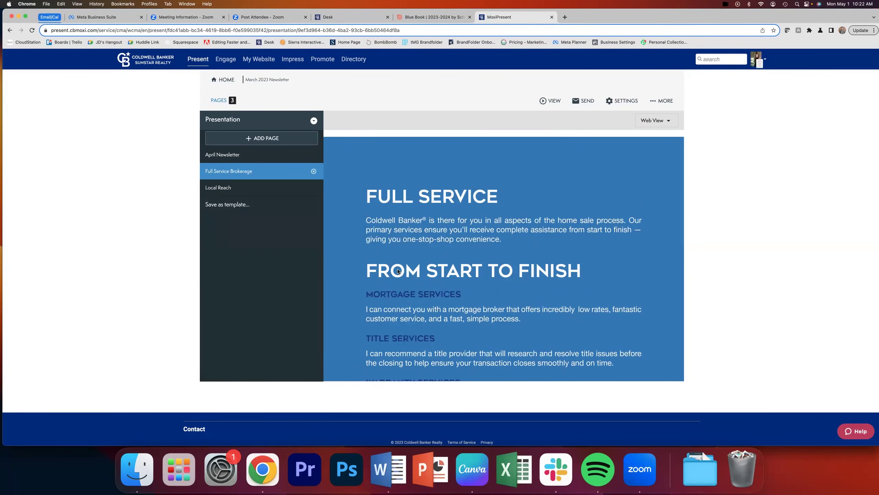
pyautogui.click(222, 187)
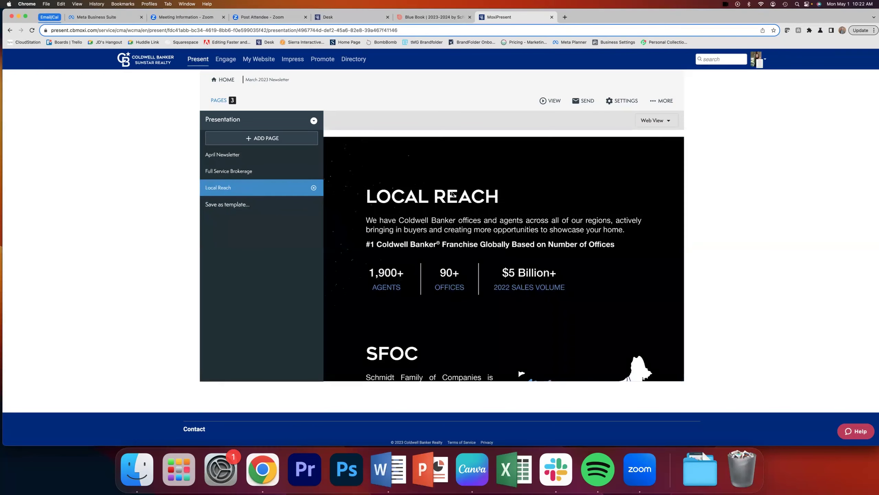
pyautogui.scroll(-6, 453, 194)
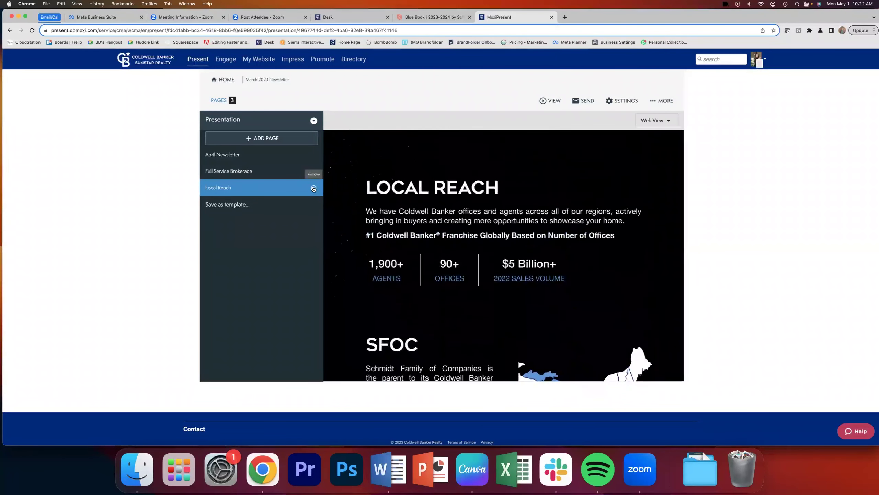
# Remove the Local Reach and Full Service Brokerage pages from the March 2023 Newsletter
pyautogui.click(314, 187)
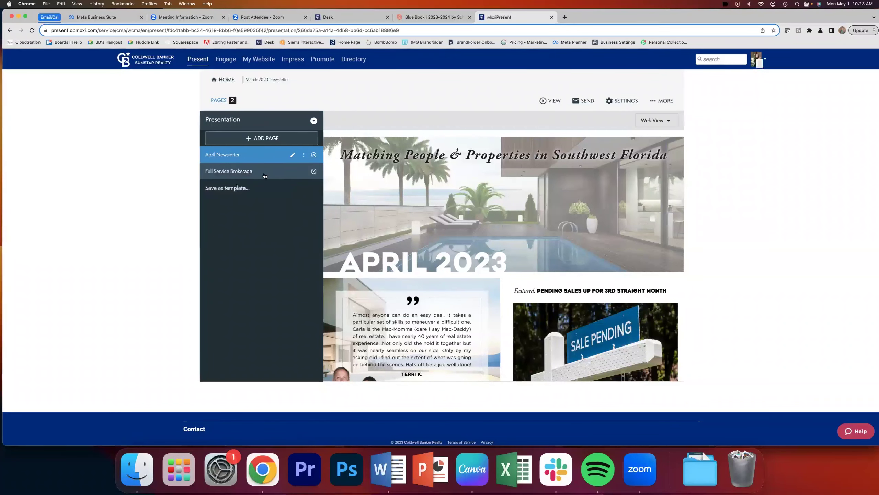
pyautogui.click(314, 172)
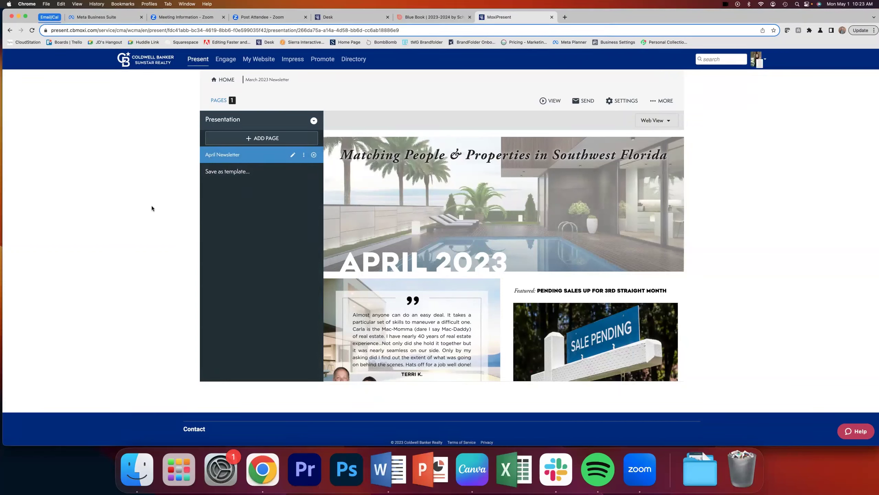
# Open the Sample Presentation from the presentations home and bring up the library for adding pages to it
pyautogui.click(225, 81)
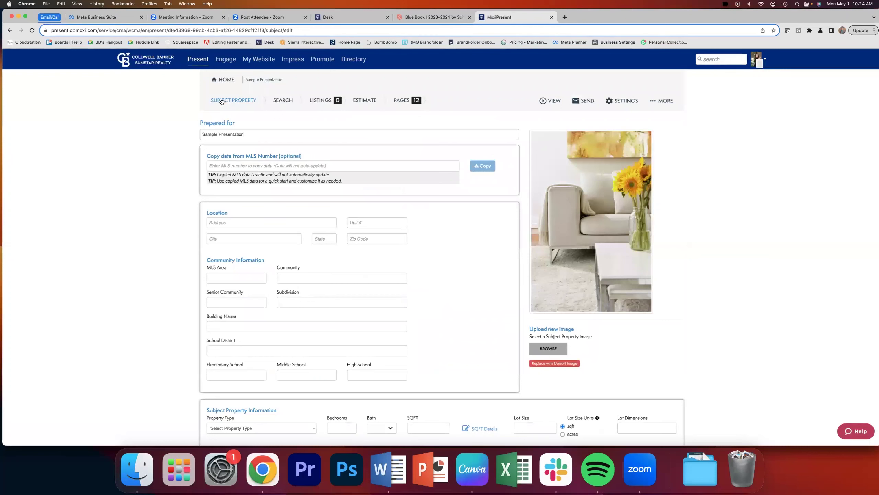
pyautogui.click(405, 101)
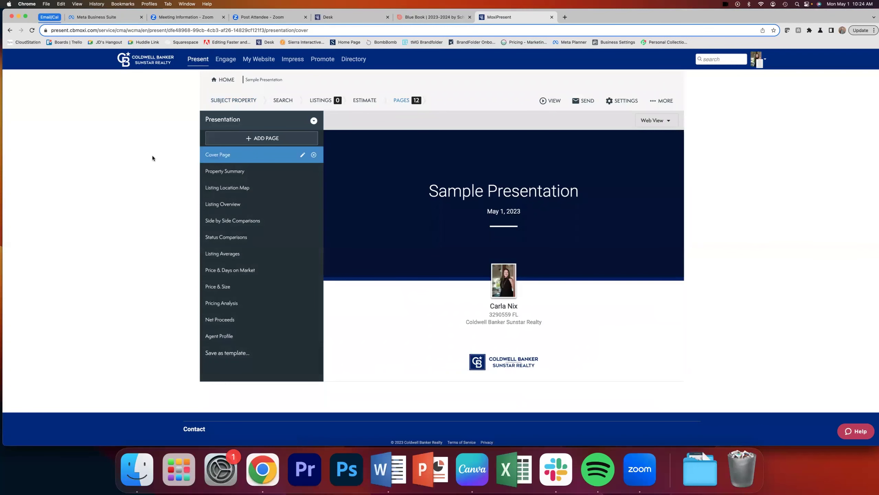
pyautogui.click(254, 142)
pyautogui.click(232, 142)
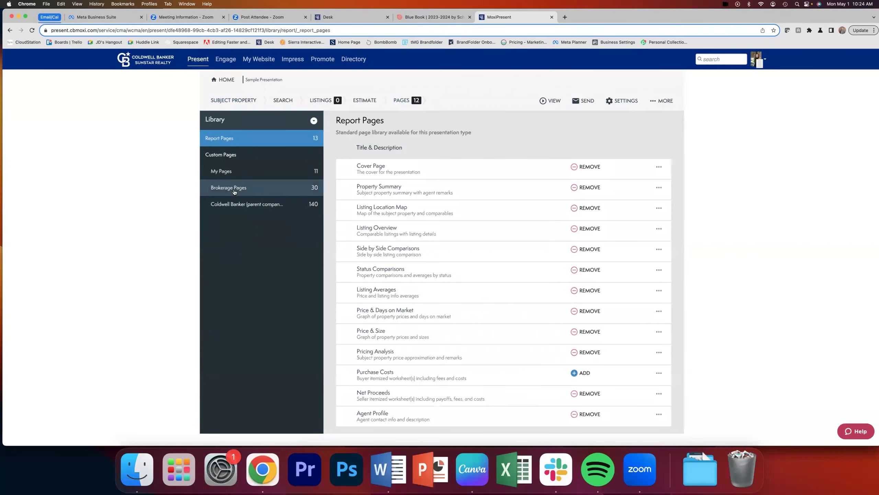
# Open the Blue Book 2023 Pages folder under the brokerage pages and look through its page titles
pyautogui.click(234, 192)
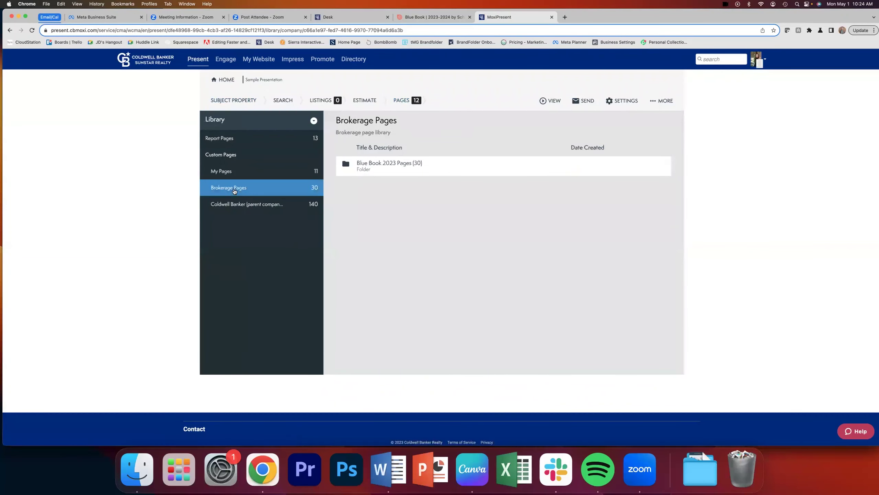
pyautogui.click(394, 168)
pyautogui.scroll(-5, 446, 282)
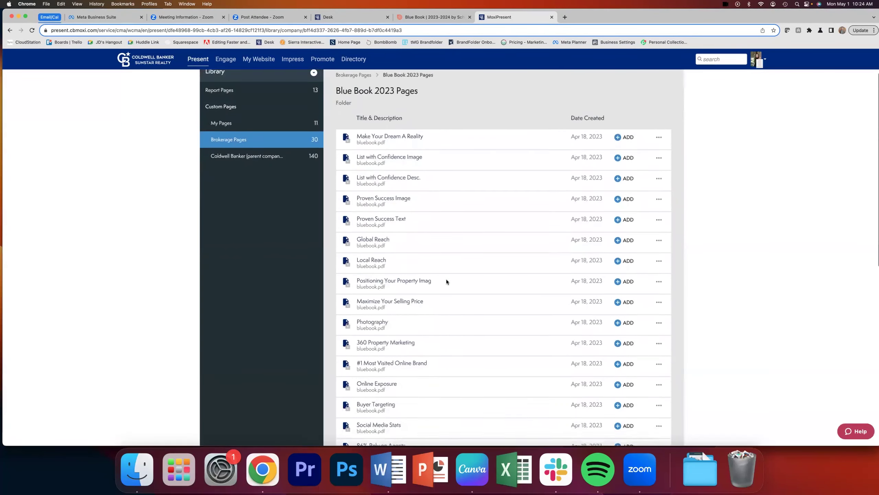
pyautogui.scroll(-1, 446, 286)
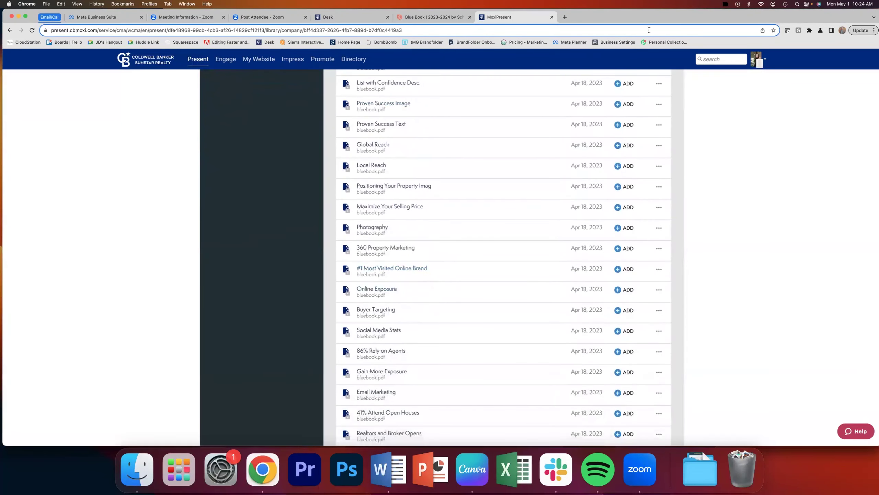
# Switch to the online Blue Book and page forward to the 360° Property Marketing spread
pyautogui.click(421, 17)
pyautogui.press('Right')
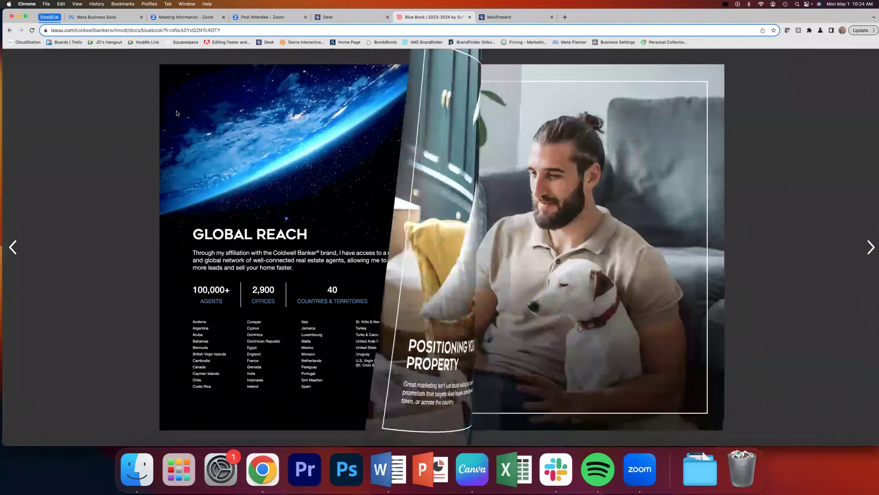
pyautogui.press('Right')
pyautogui.press('Right')
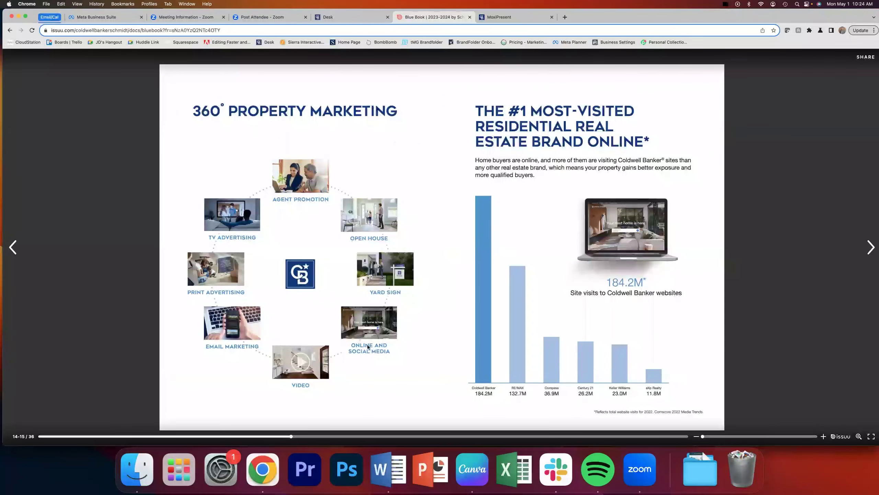
# Switch back to MoxiPresent, add the 360 Property Marketing page to the Sample Presentation and return to its page list
pyautogui.click(520, 15)
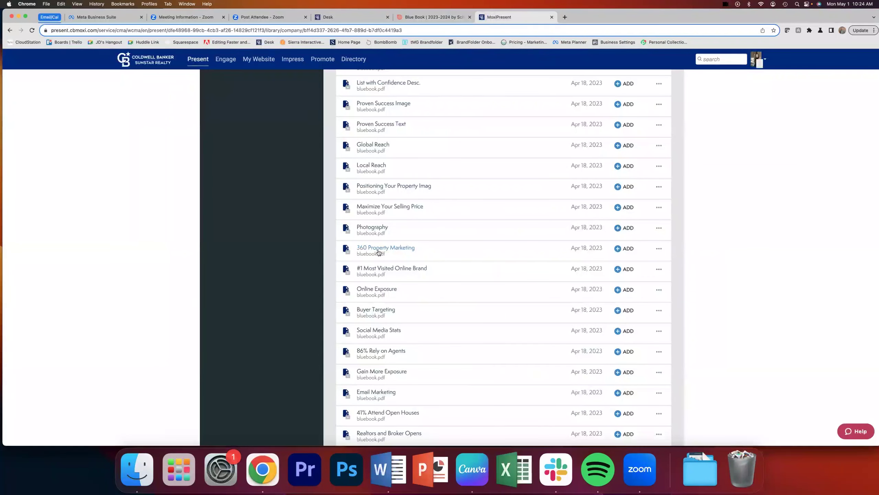
pyautogui.click(625, 249)
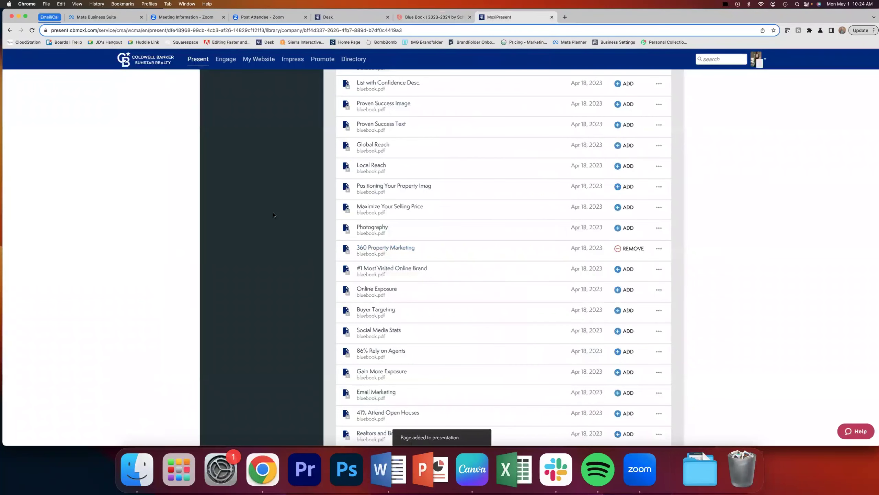
pyautogui.scroll(5, 273, 215)
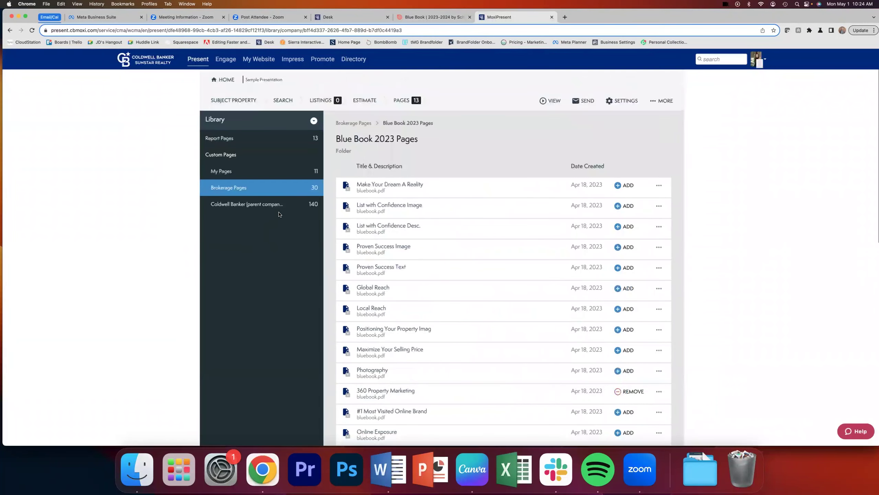
pyautogui.click(403, 100)
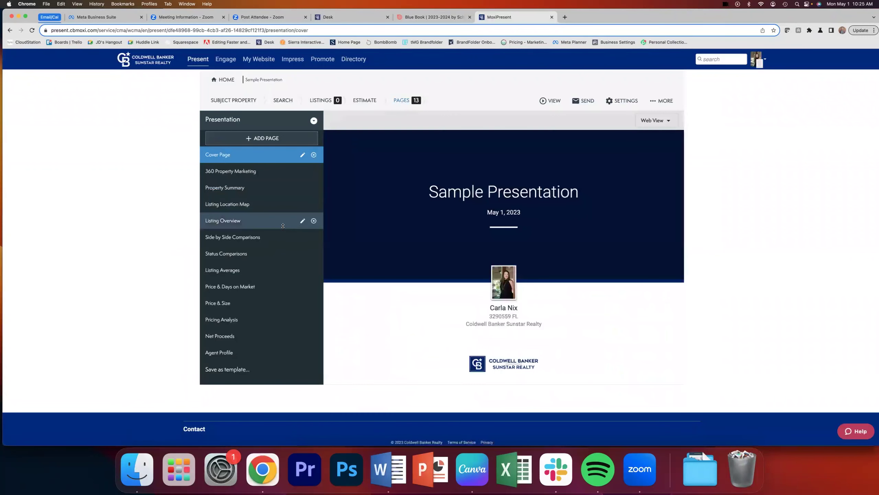
# Move the 360 Property Marketing page to the end of the page order, after Agent Profile, and remove it from the presentation
pyautogui.click(244, 175)
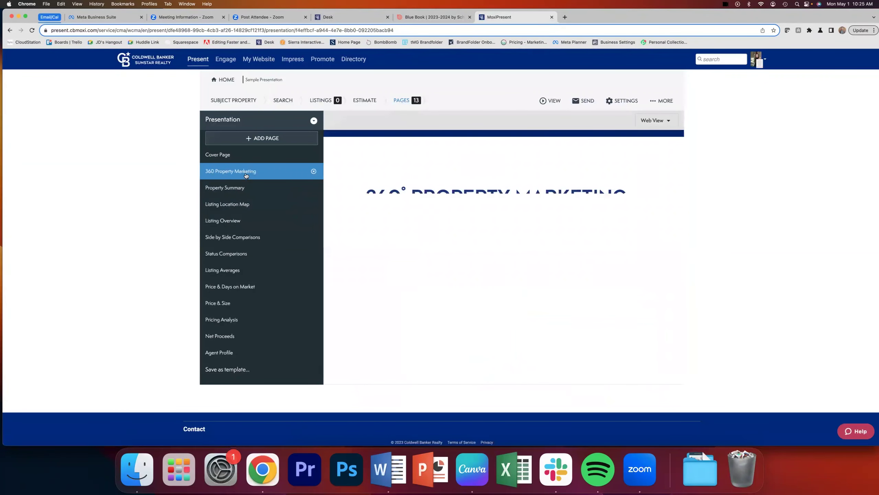
pyautogui.moveTo(241, 175); pyautogui.dragTo(231, 355)
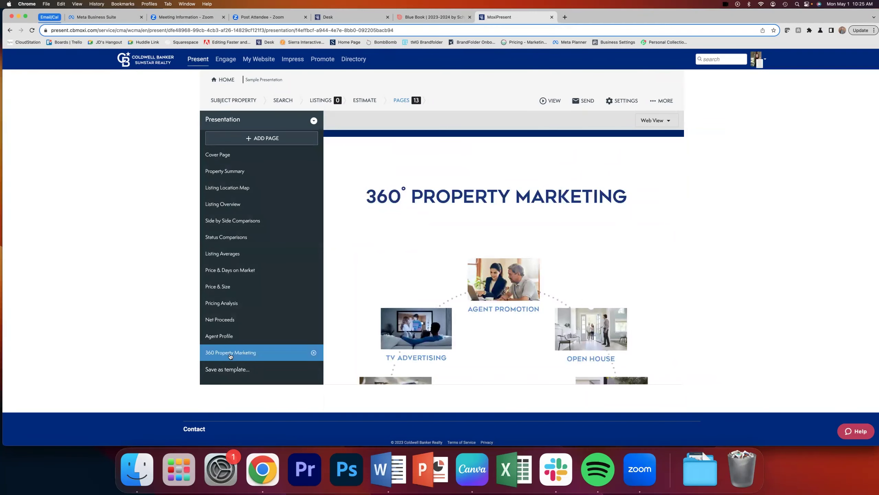
pyautogui.click(313, 353)
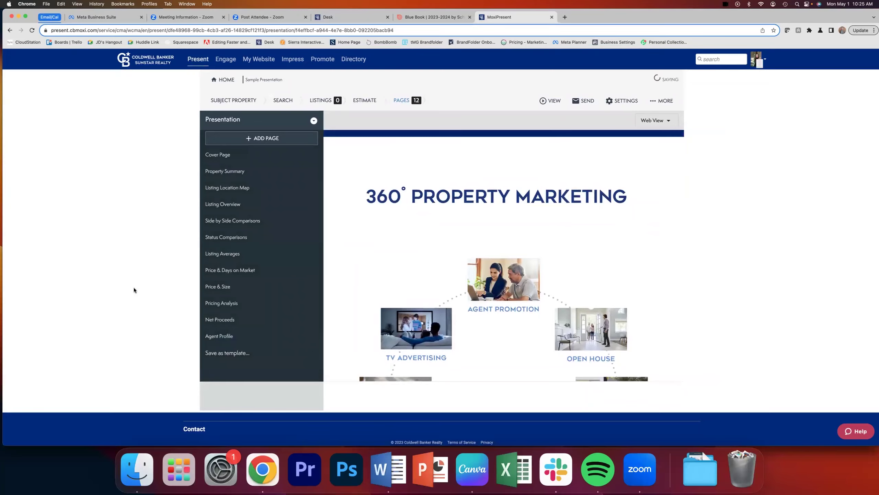